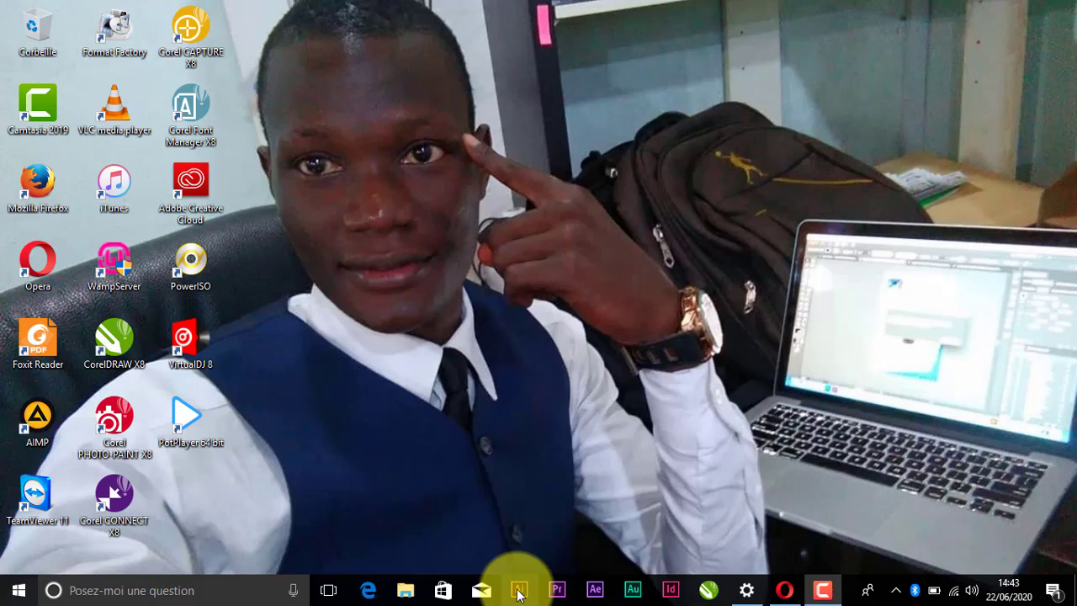
- Open Illustrator and create a new landscape A4 document, 297 x 210 mm, in CMYK colour mode
{"action": "left_click", "coordinate": [519, 592]}
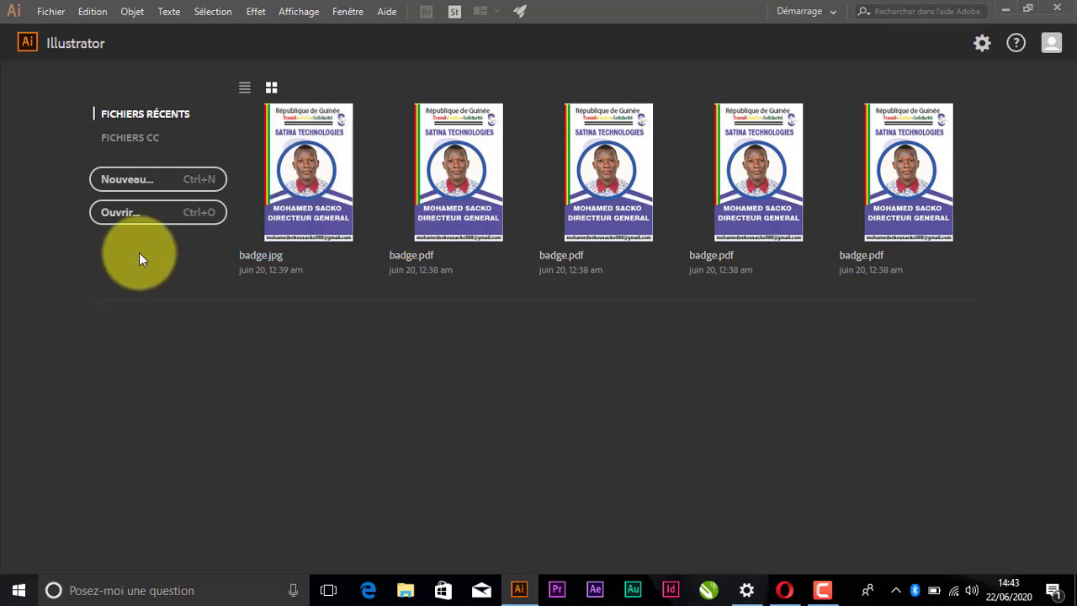
{"action": "left_click", "coordinate": [148, 188]}
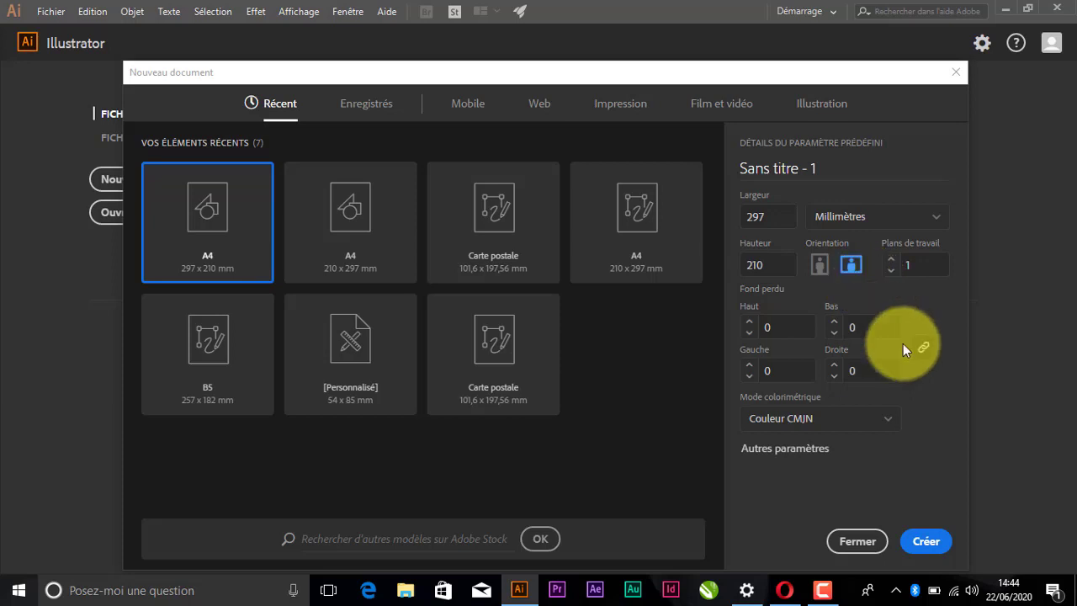
{"action": "left_click", "coordinate": [925, 547]}
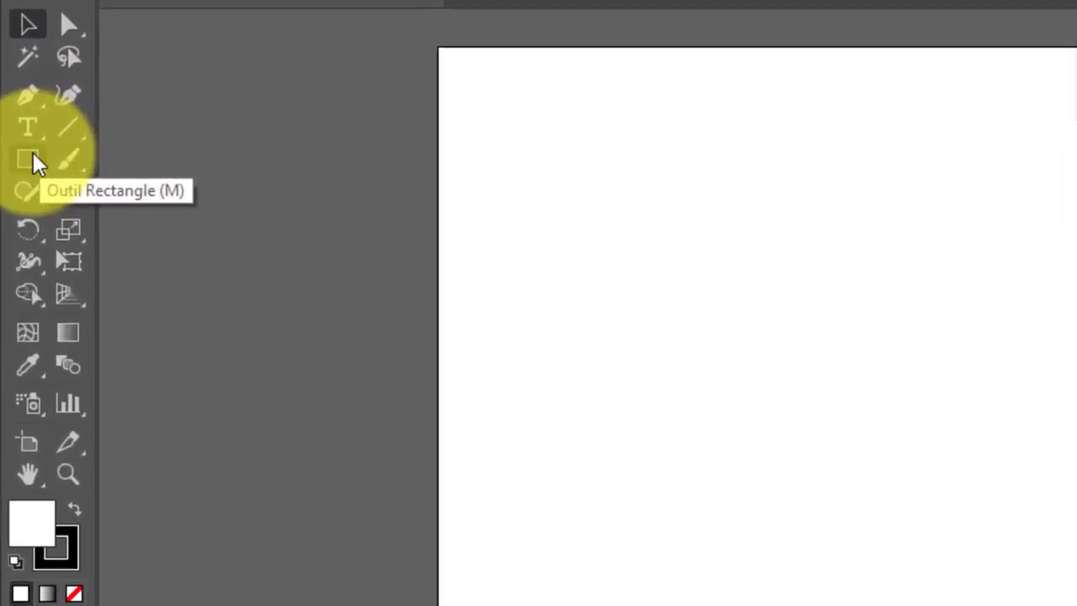
- Draw a narrow vertical rectangle near the artboard's upper-left corner and fill it with dark blue
{"action": "left_click", "coordinate": [16, 161]}
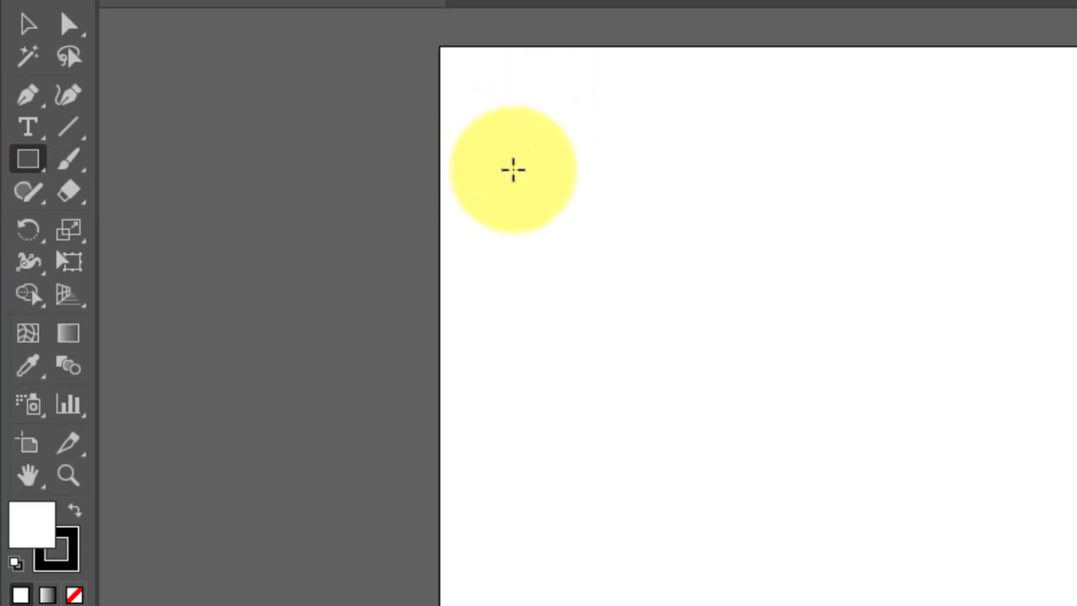
{"action": "left_click_drag", "start_coordinate": [498, 165], "coordinate": [538, 371]}
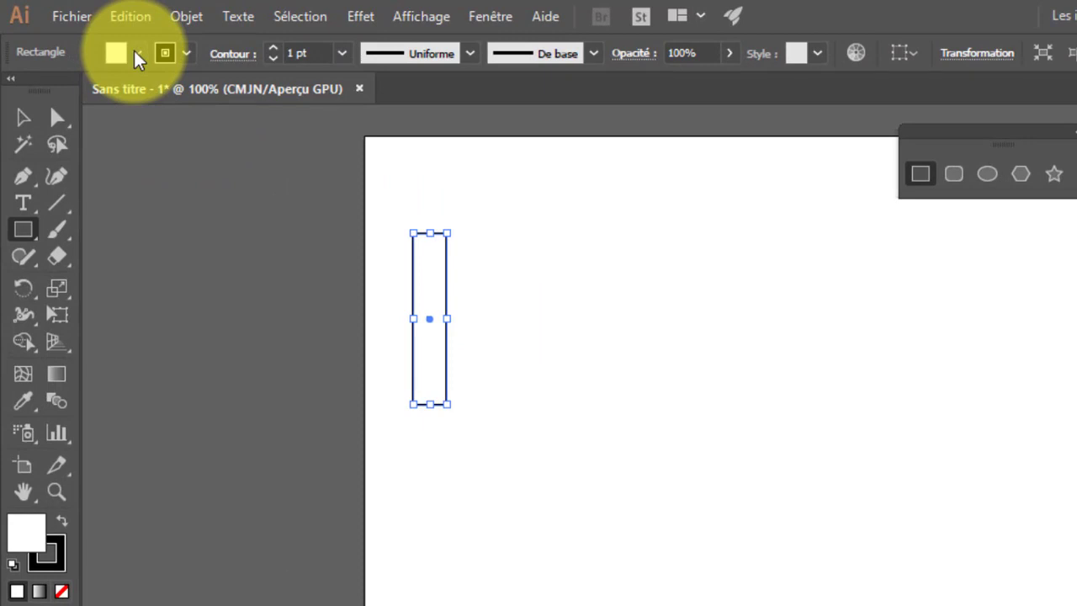
{"action": "left_click", "coordinate": [97, 37]}
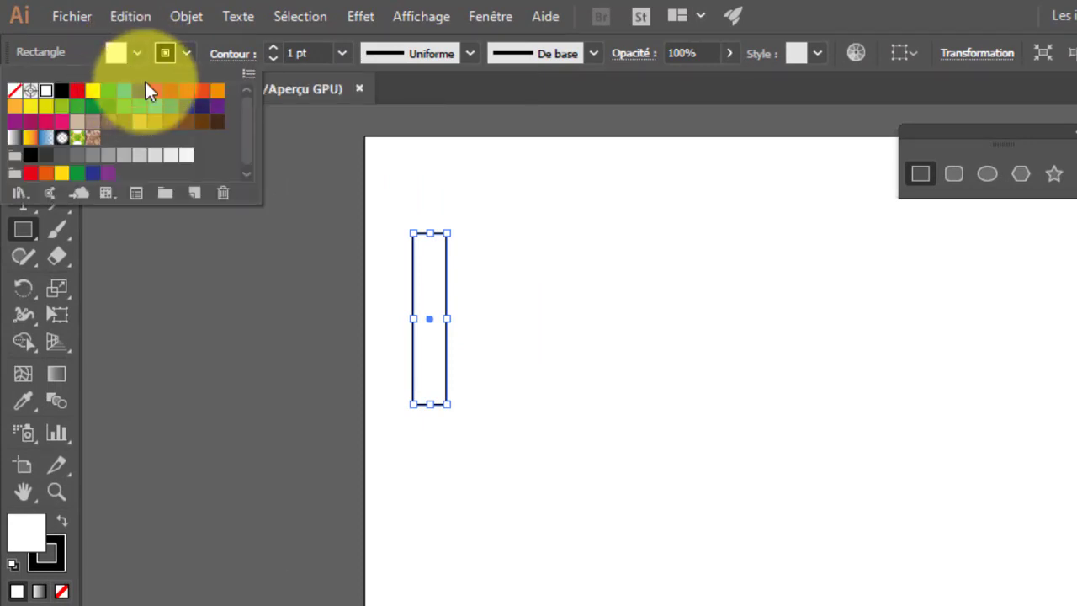
{"action": "left_click", "coordinate": [141, 91]}
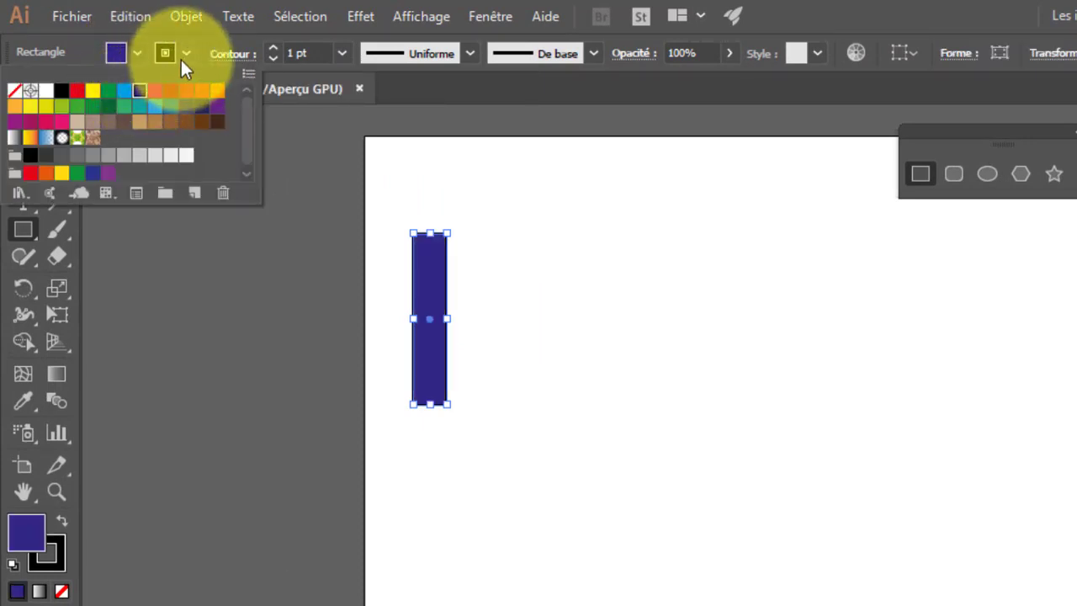
{"action": "left_click", "coordinate": [143, 59]}
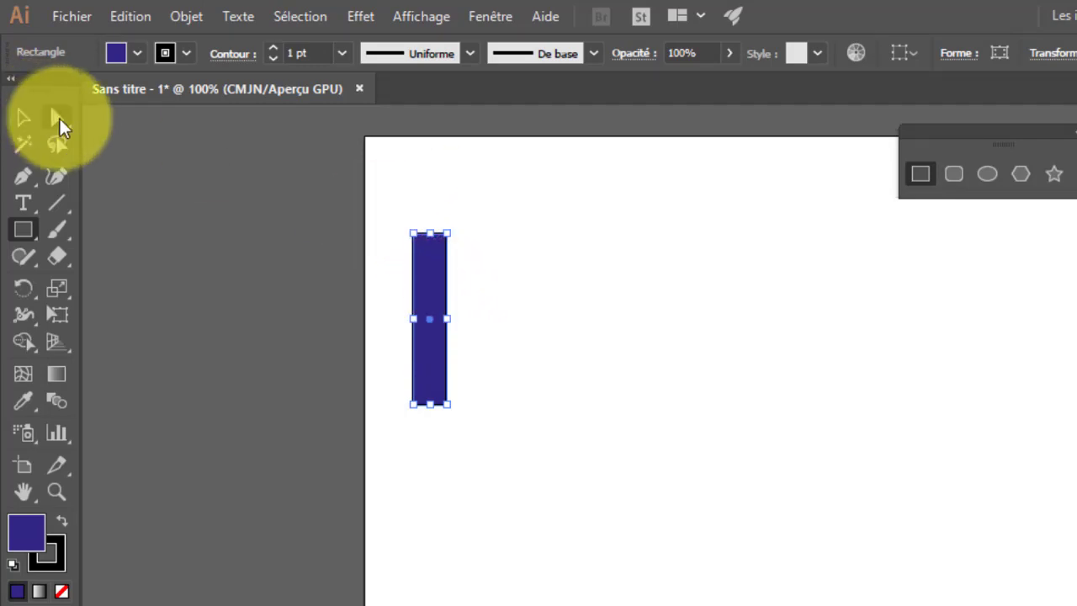
- Slant the bar's top by raising its upper-right anchor point to about Y 21.52 mm, and move the whole bar lower on the artboard
{"action": "left_click", "coordinate": [58, 117]}
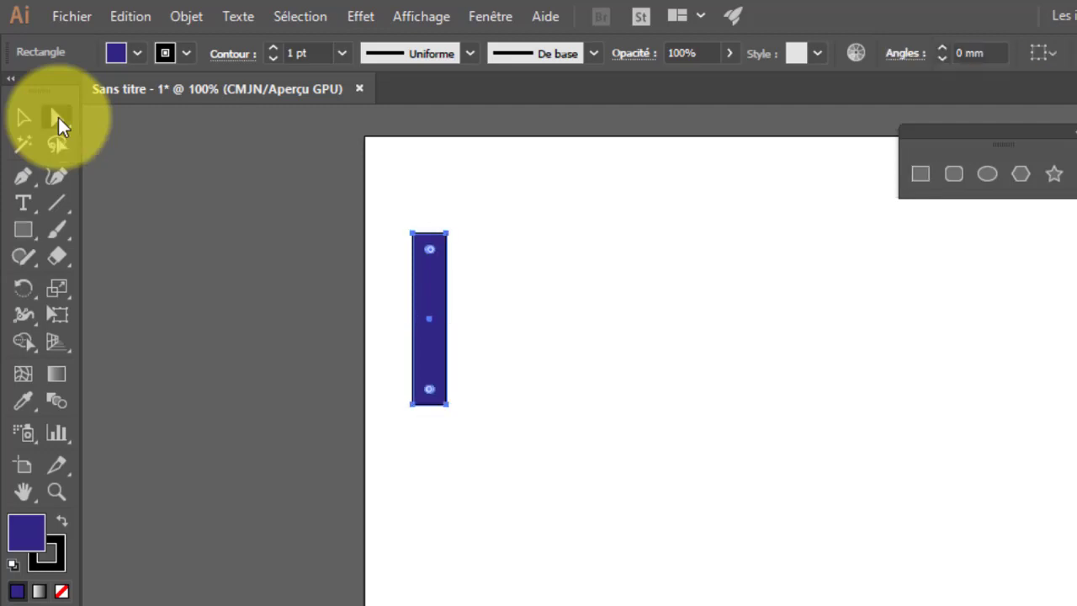
{"action": "left_click", "coordinate": [447, 240]}
{"action": "left_click_drag", "start_coordinate": [447, 238], "coordinate": [446, 206]}
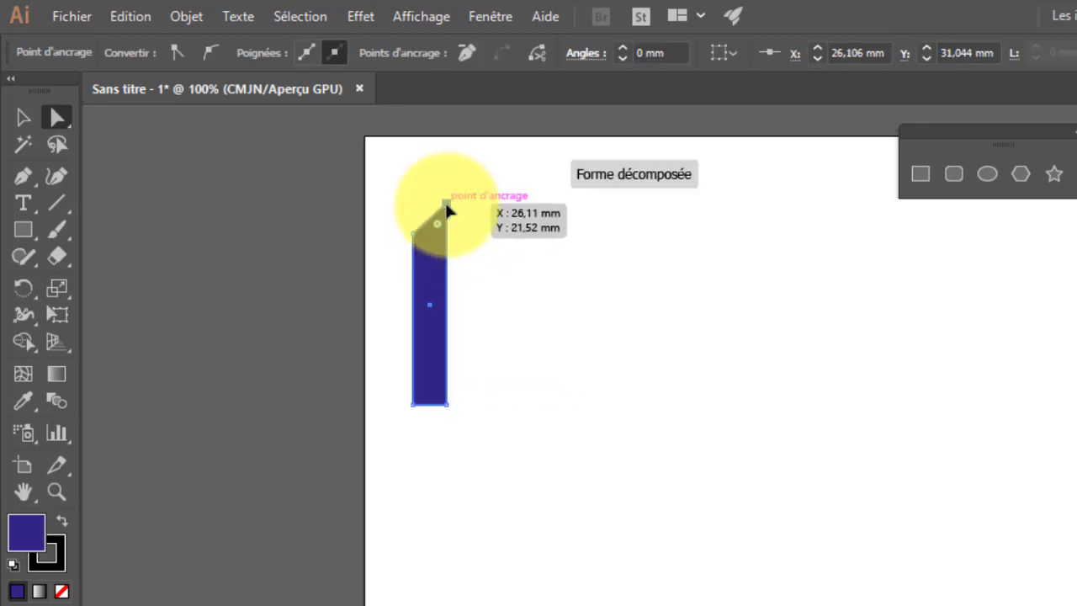
{"action": "left_click", "coordinate": [23, 120]}
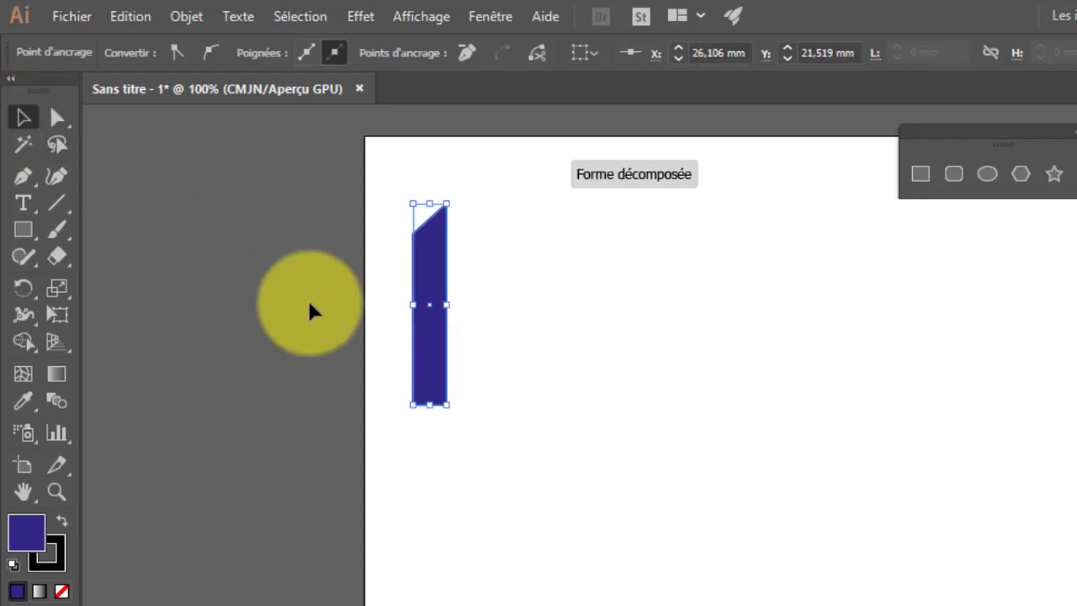
{"action": "left_click_drag", "start_coordinate": [435, 293], "coordinate": [437, 402]}
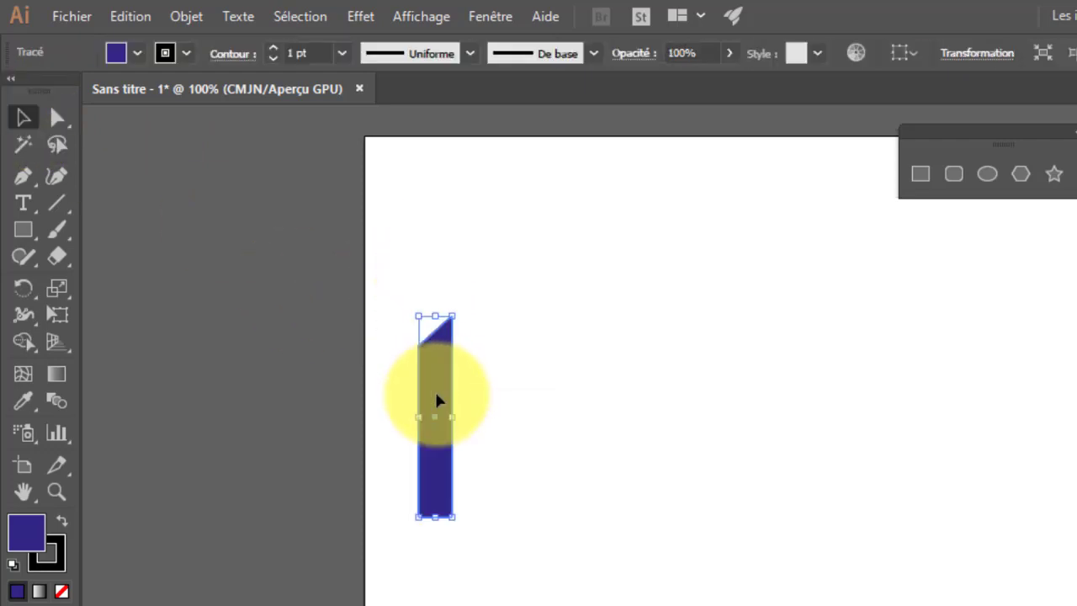
{"action": "left_click", "coordinate": [460, 279]}
- Draw a wider vertical rectangle just right of the slanted bar, sharing its baseline, and extend its top well above the slanted bar
{"action": "left_click", "coordinate": [30, 229]}
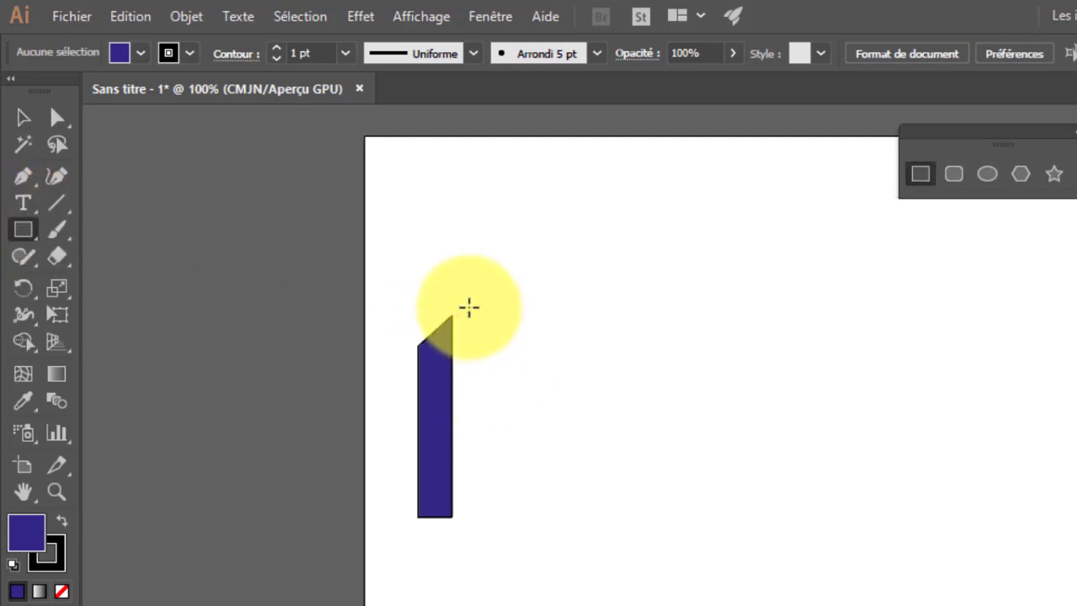
{"action": "left_click_drag", "start_coordinate": [469, 308], "coordinate": [512, 515]}
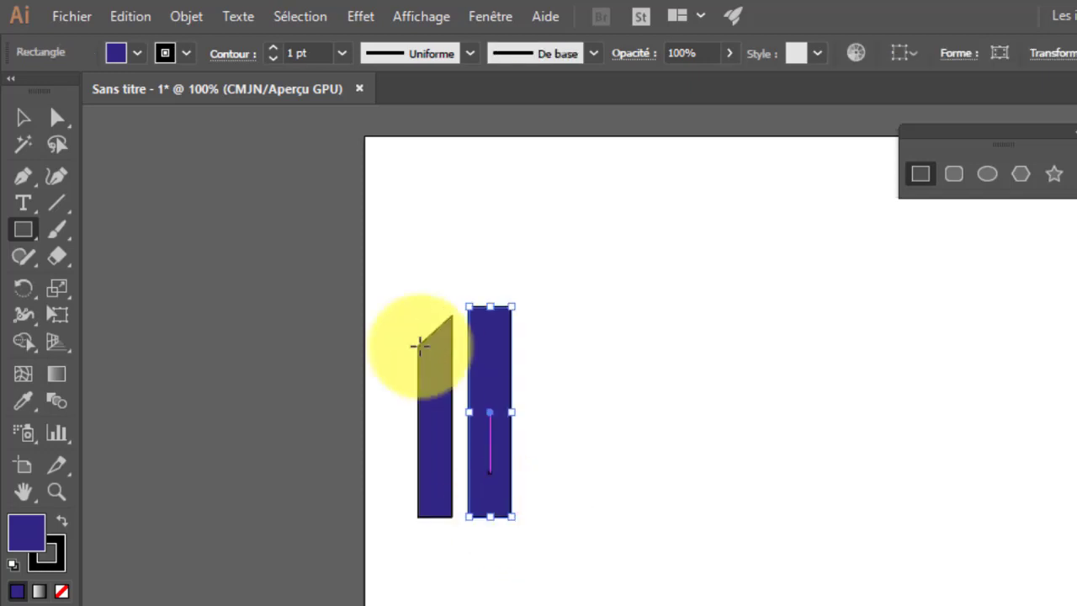
{"action": "left_click_drag", "start_coordinate": [496, 305], "coordinate": [498, 259]}
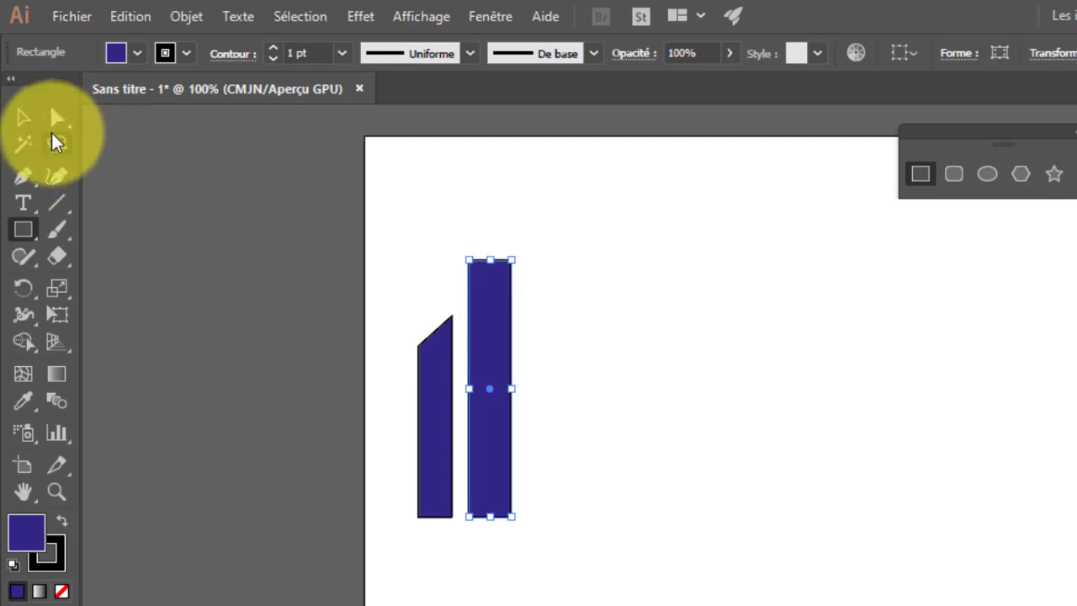
- Duplicate the slanted bar to the right side of the tall rectangle, keeping the same baseline
{"action": "left_click", "coordinate": [24, 119]}
{"action": "left_click", "coordinate": [427, 392]}
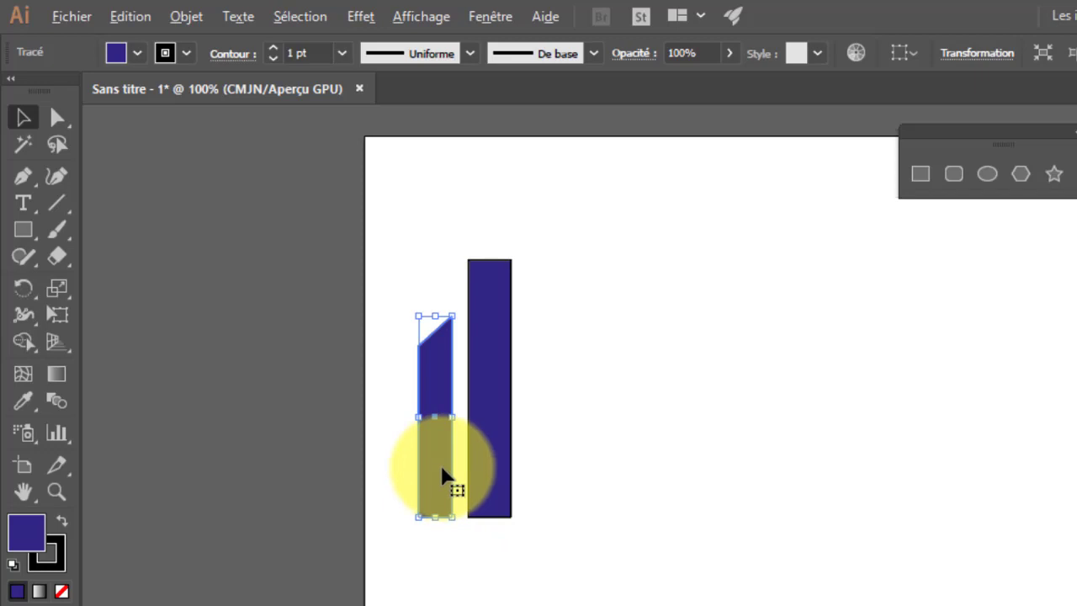
{"action": "left_click_drag", "start_coordinate": [443, 476], "coordinate": [561, 462]}
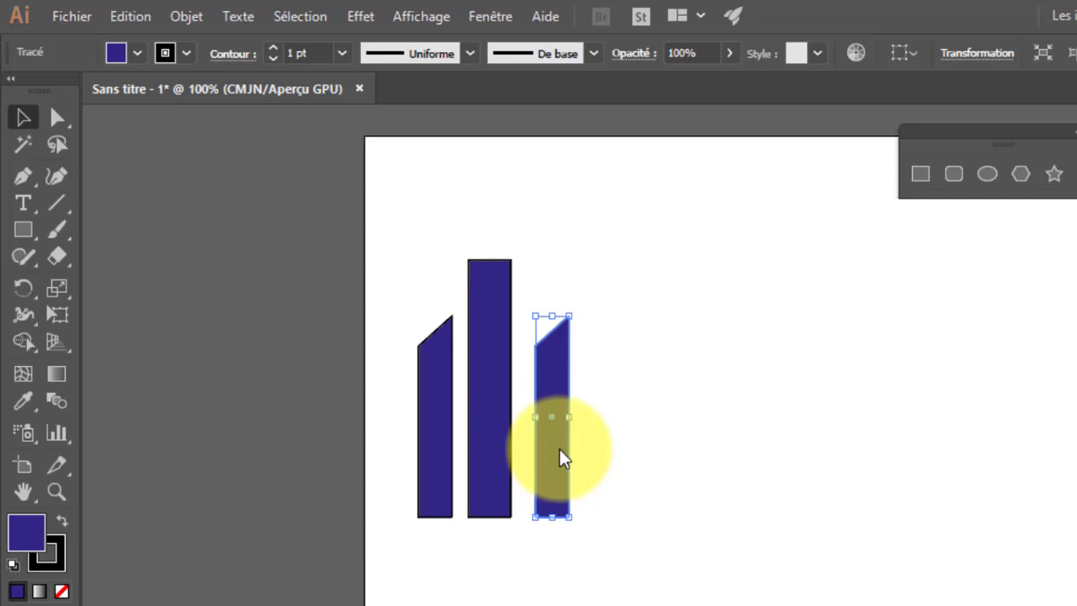
- Reflect the copied bar across the vertical axis and place it beside the tall rectangle, symmetrical to the original bar
{"action": "right_click", "coordinate": [562, 459]}
{"action": "mouse_move", "coordinate": [606, 602]}
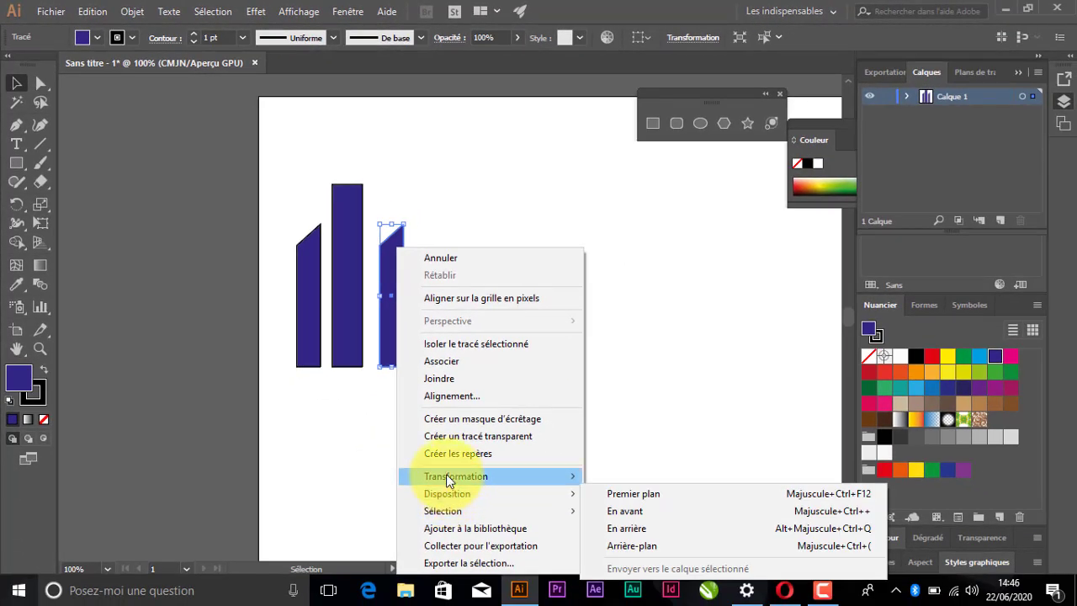
{"action": "mouse_move", "coordinate": [448, 479]}
{"action": "left_click", "coordinate": [618, 396]}
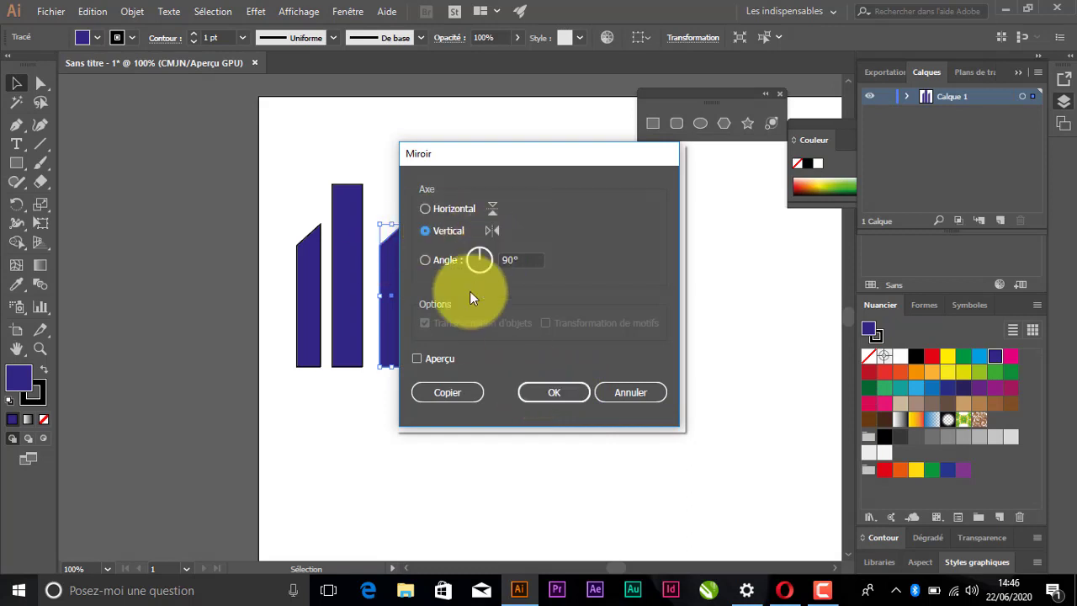
{"action": "left_click", "coordinate": [537, 393]}
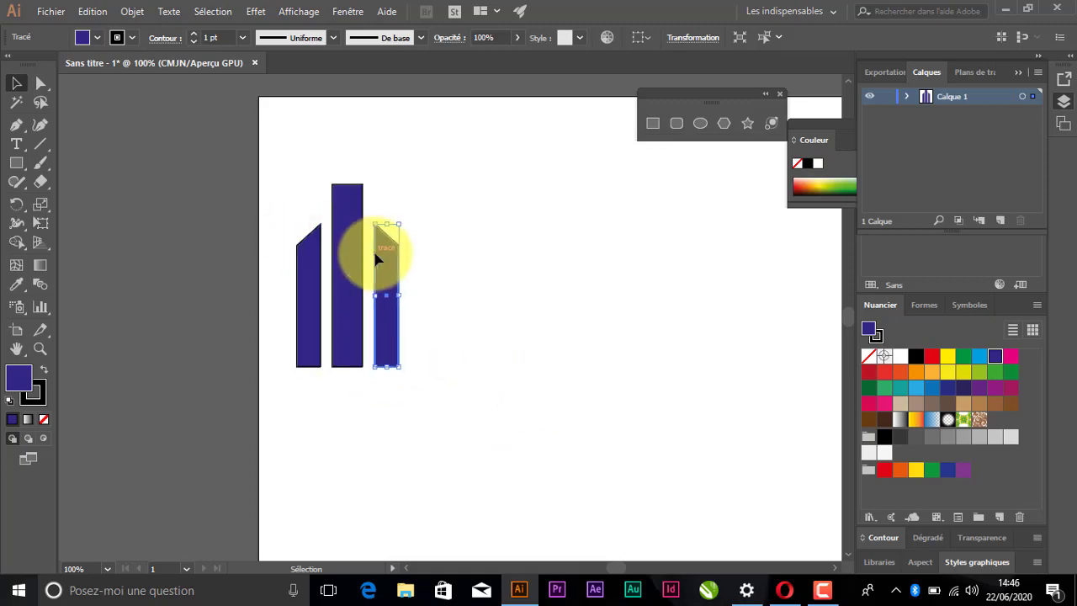
{"action": "left_click", "coordinate": [485, 260]}
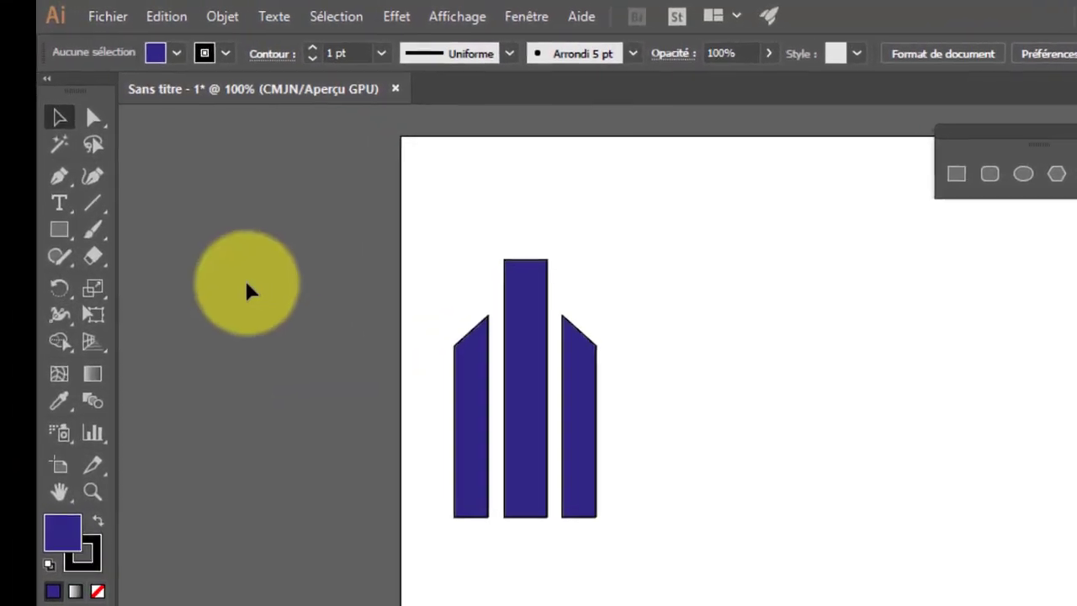
- Draw a circle with the Ellipse tool below the three bars and move it over their bases, centred on the middle bar
{"action": "left_click", "coordinate": [74, 237]}
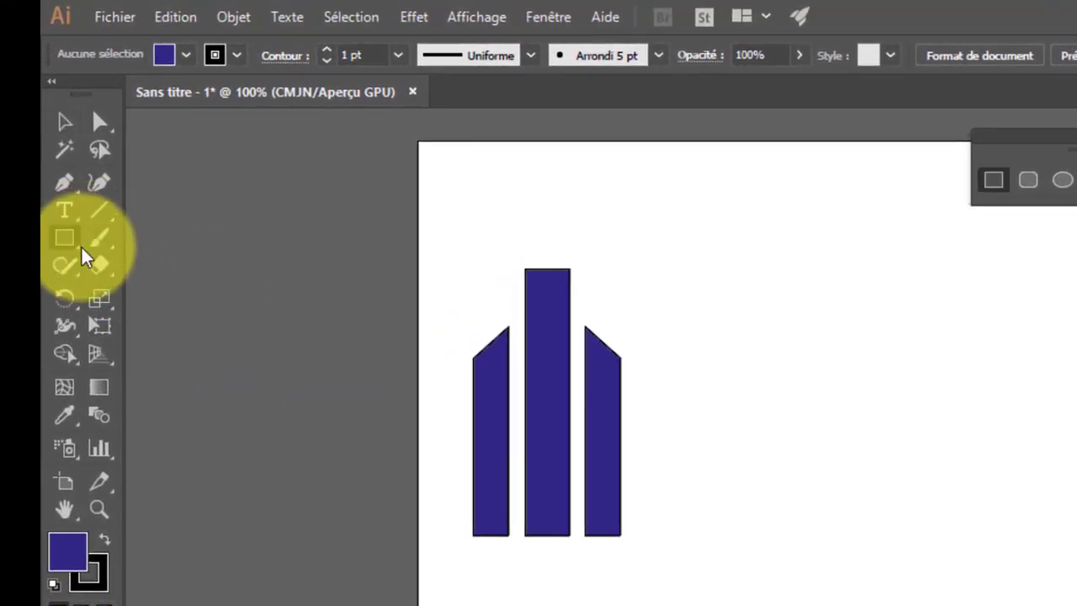
{"action": "left_click_drag", "start_coordinate": [81, 251], "coordinate": [118, 298]}
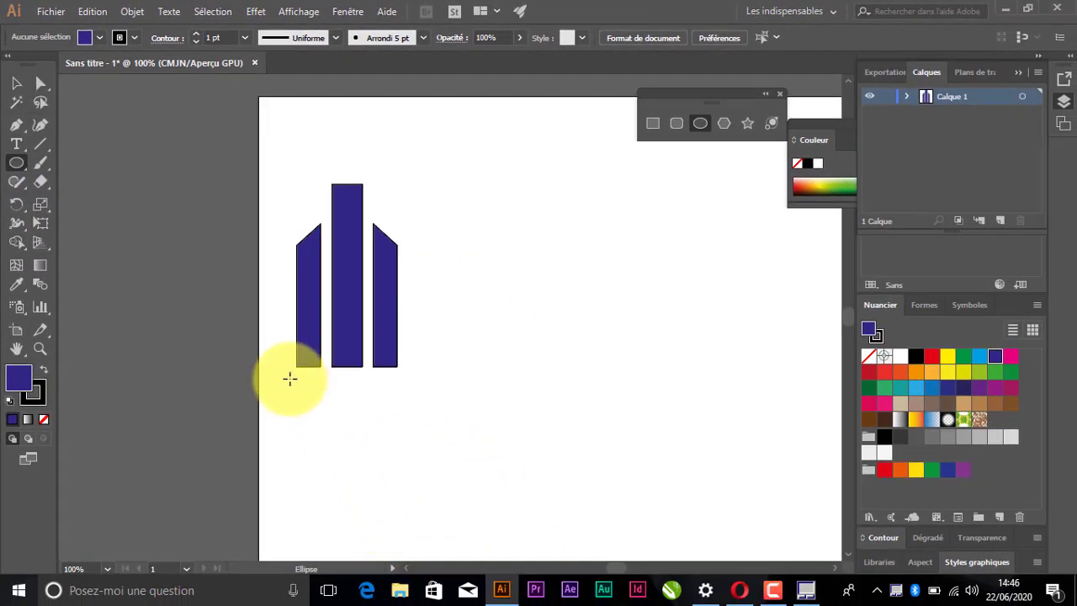
{"action": "left_click_drag", "start_coordinate": [290, 379], "coordinate": [380, 384]}
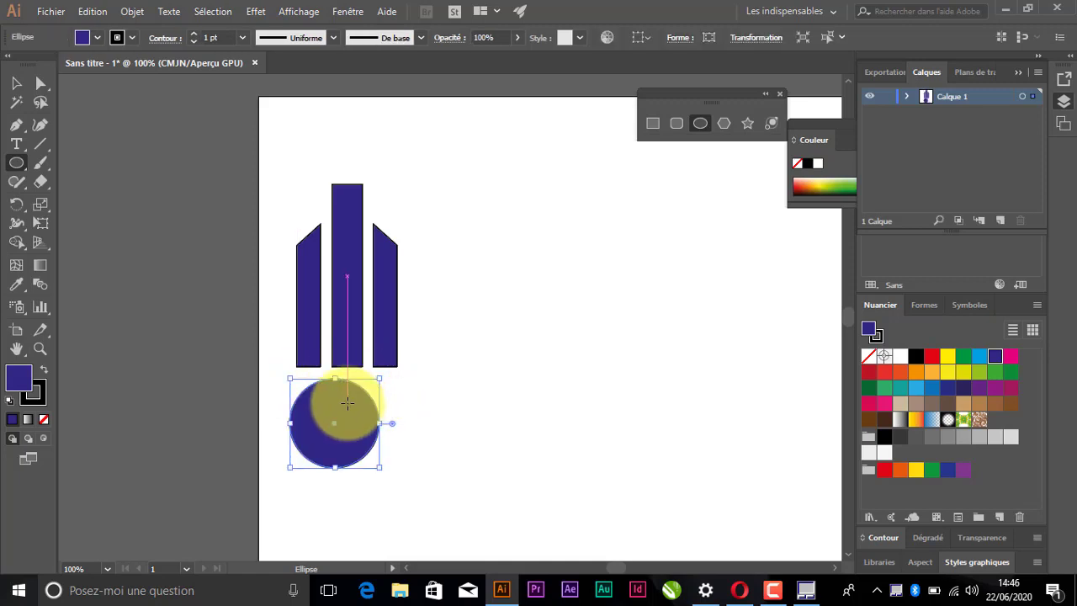
{"action": "left_click_drag", "start_coordinate": [337, 431], "coordinate": [352, 391]}
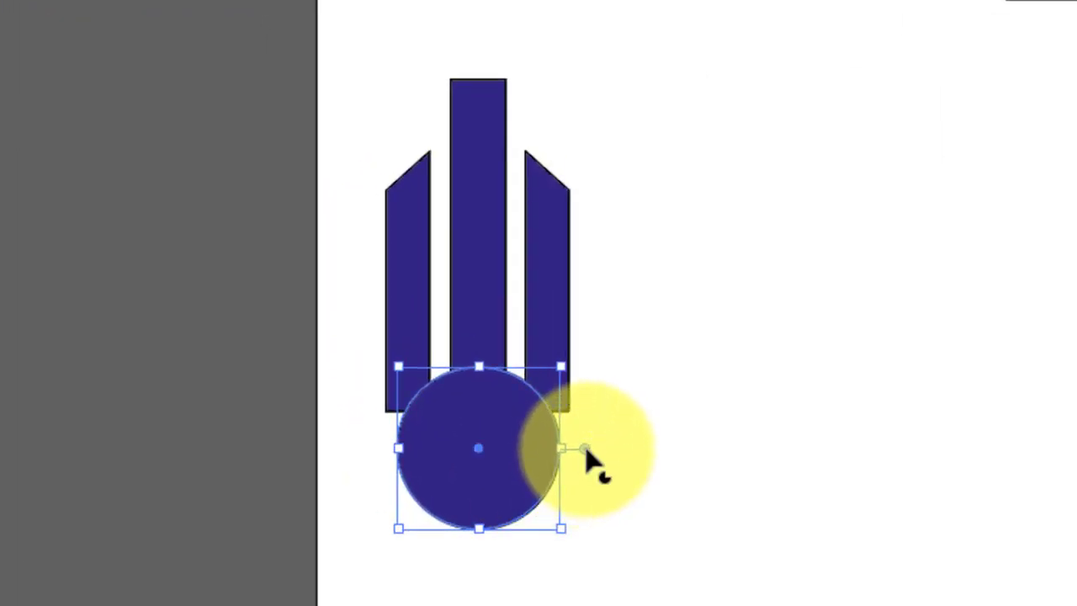
- Cut away the circle's upper half with its pie handles to leave a shallow V-topped bowl, and raise it to the bars' baseline
{"action": "left_click_drag", "start_coordinate": [587, 452], "coordinate": [432, 434]}
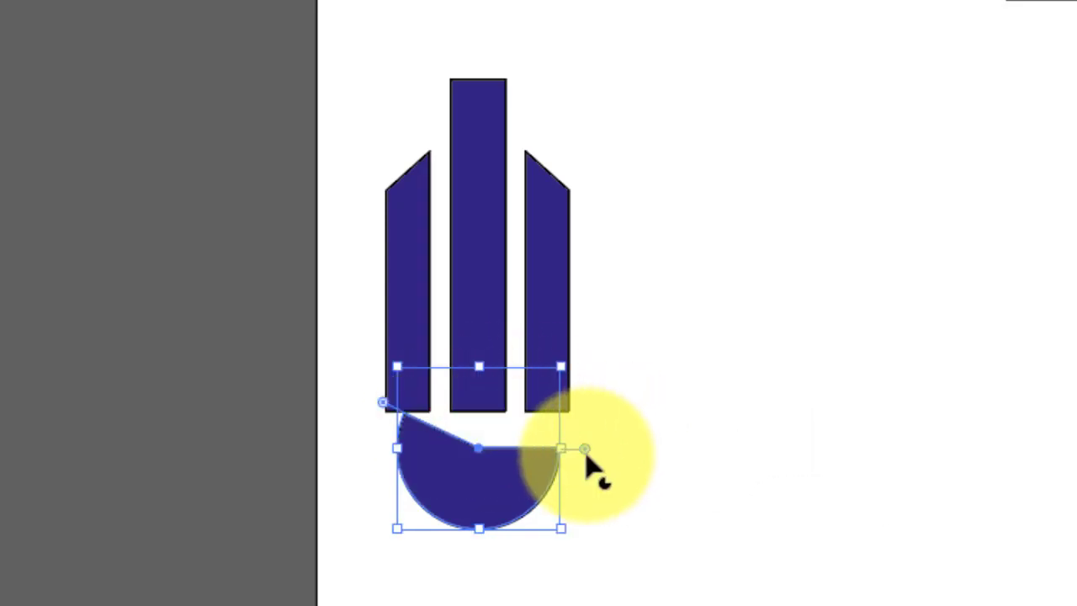
{"action": "mouse_move", "coordinate": [587, 452]}
{"action": "left_mouse_down"}
{"action": "mouse_move", "coordinate": [589, 435]}
{"action": "mouse_move", "coordinate": [601, 436]}
{"action": "left_mouse_up"}
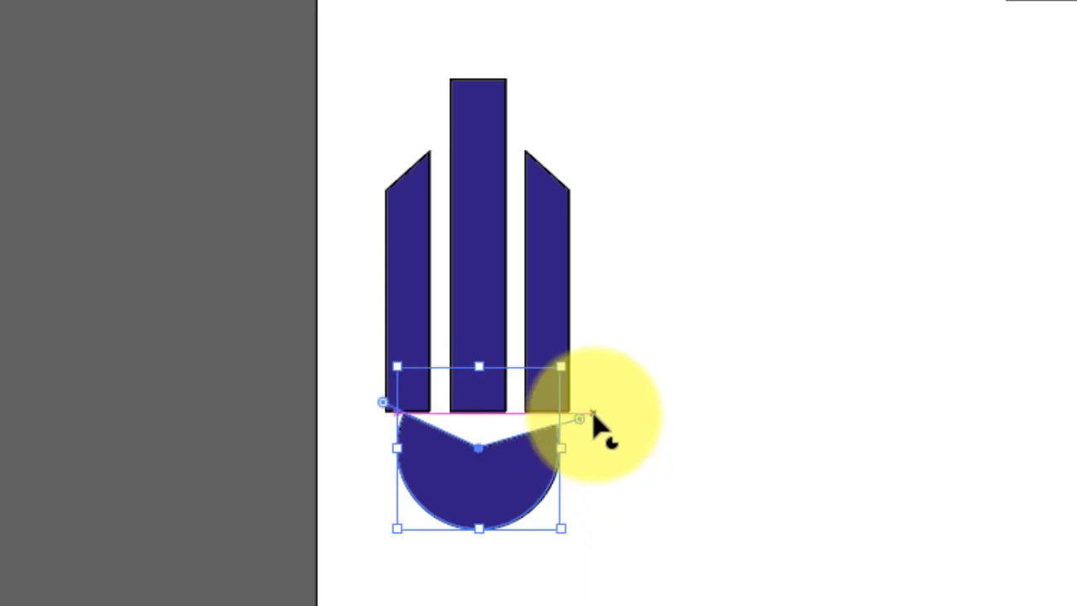
{"action": "left_click_drag", "start_coordinate": [477, 451], "coordinate": [474, 415]}
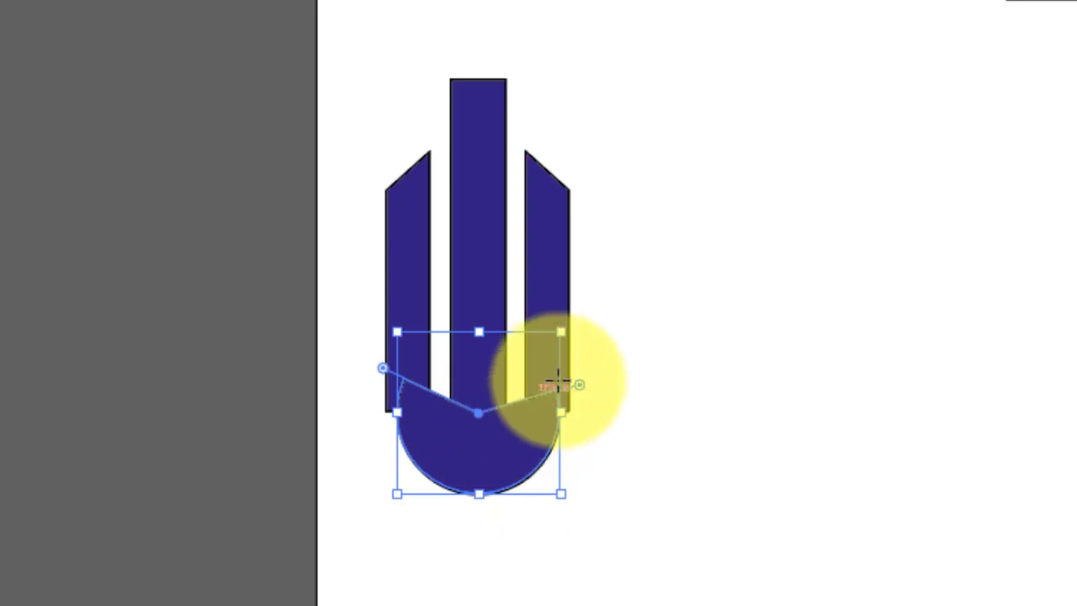
{"action": "left_click_drag", "start_coordinate": [583, 394], "coordinate": [609, 412]}
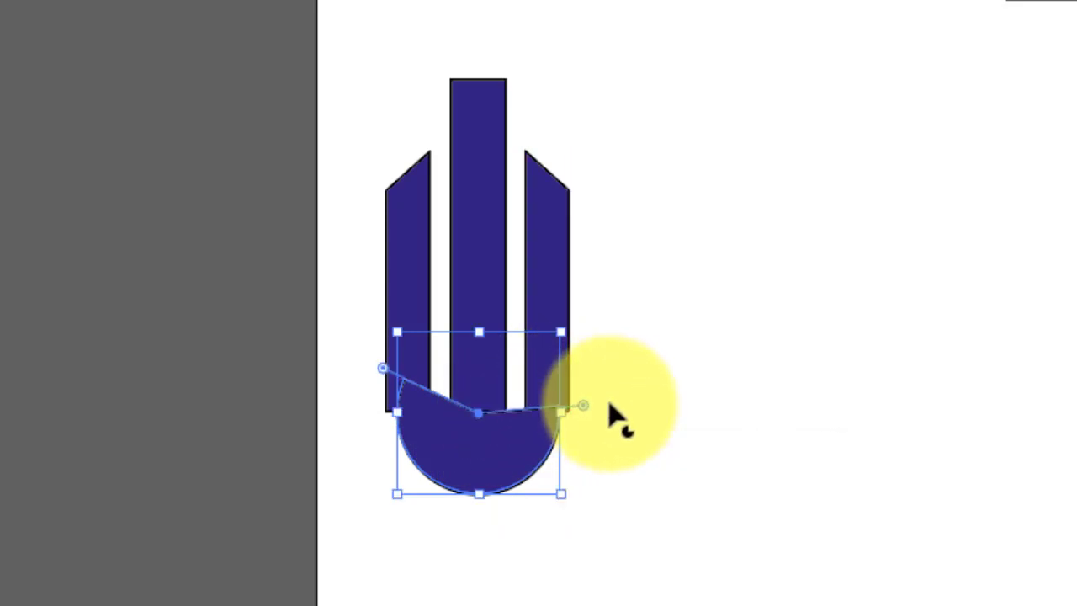
{"action": "left_click_drag", "start_coordinate": [388, 371], "coordinate": [343, 397]}
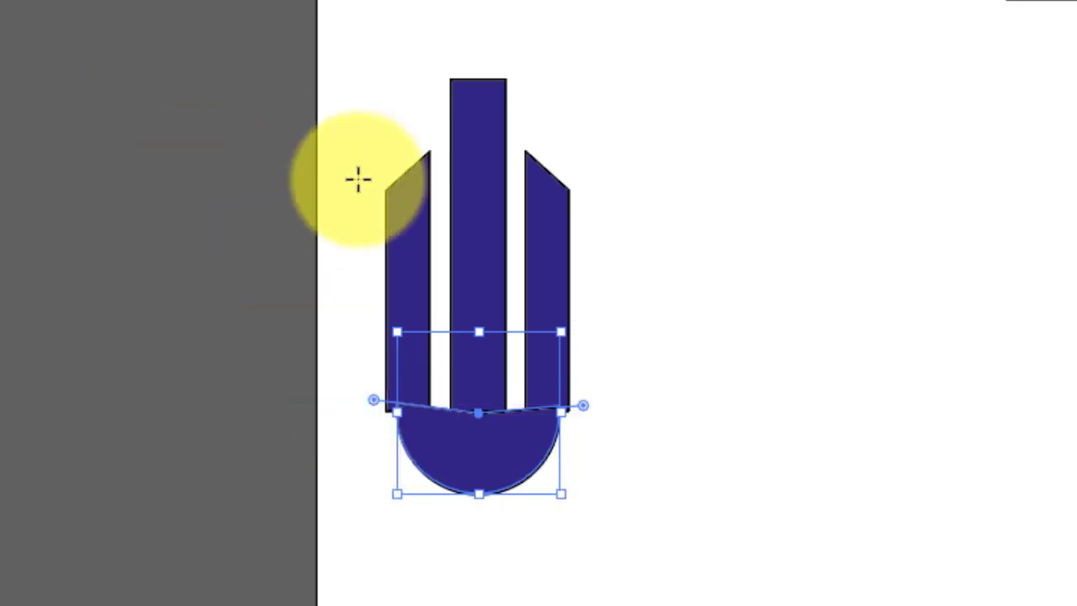
- Stretch the bowl shape sideways past both outer bars, flatten its lower edge slightly, and select it with the Selection tool
{"action": "left_click_drag", "start_coordinate": [564, 411], "coordinate": [580, 400]}
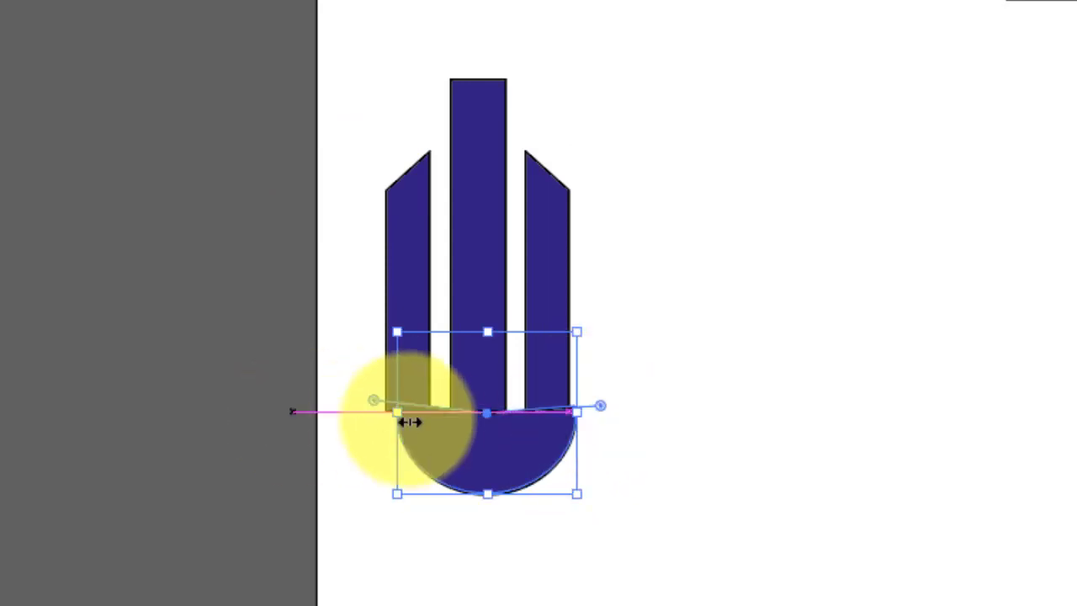
{"action": "left_click_drag", "start_coordinate": [402, 418], "coordinate": [373, 416]}
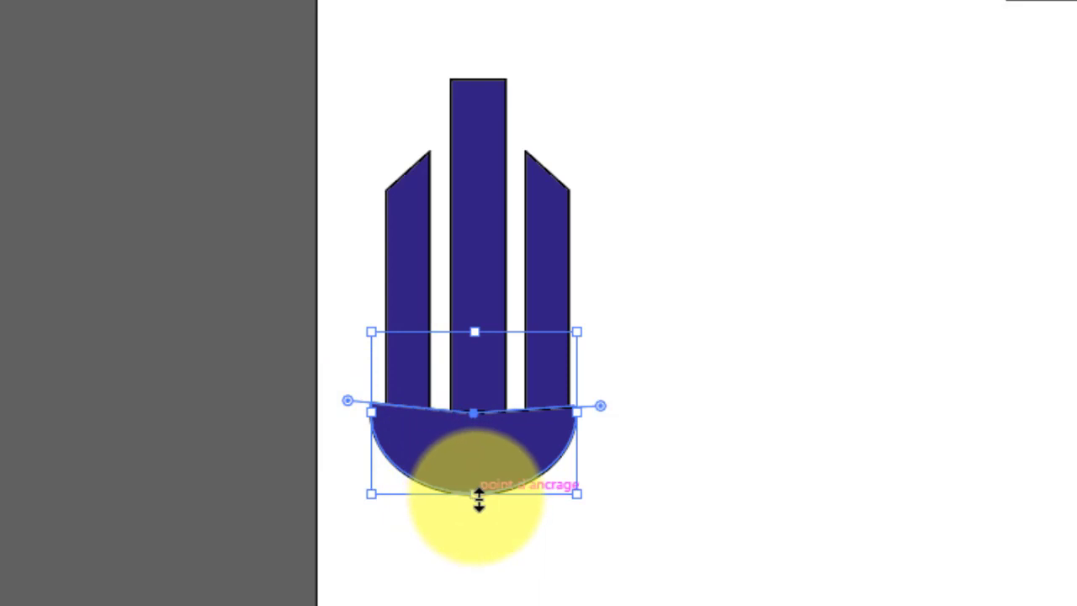
{"action": "left_click_drag", "start_coordinate": [476, 494], "coordinate": [483, 473]}
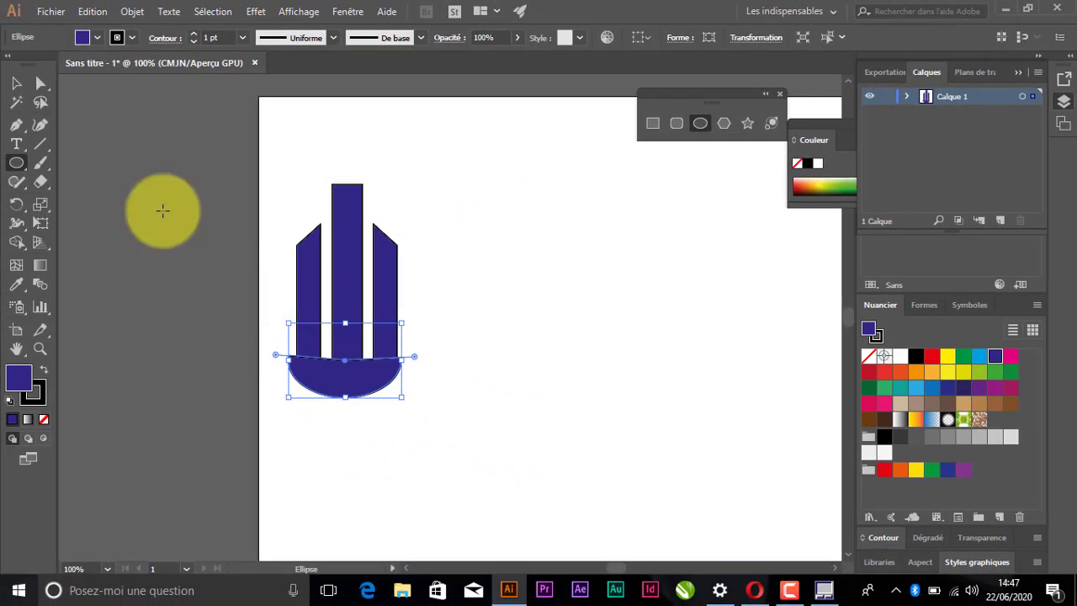
{"action": "left_click", "coordinate": [16, 83]}
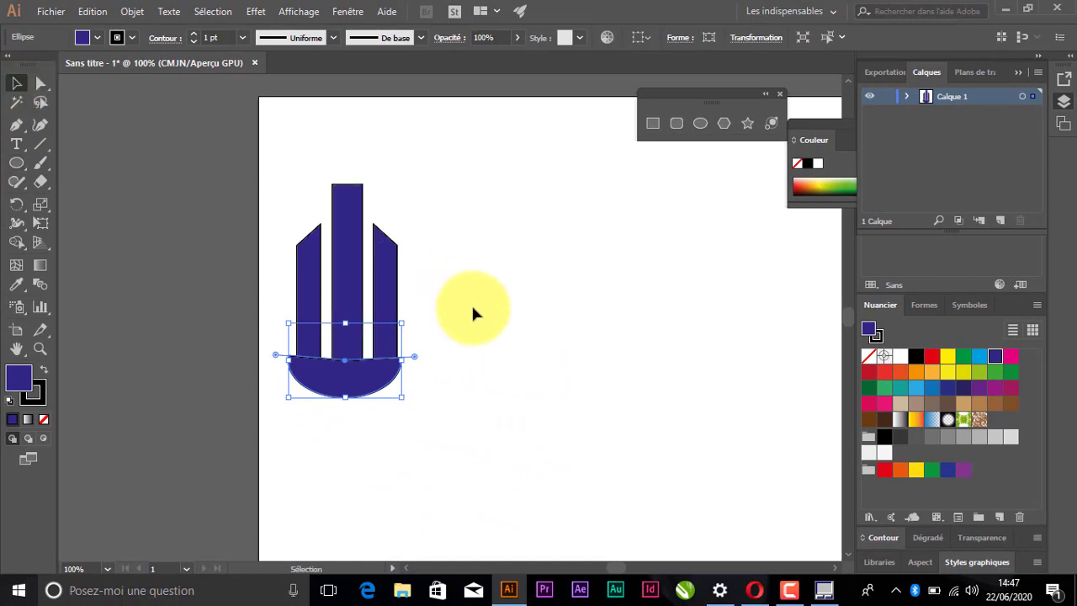
{"action": "left_click", "coordinate": [428, 398]}
{"action": "left_click", "coordinate": [378, 374]}
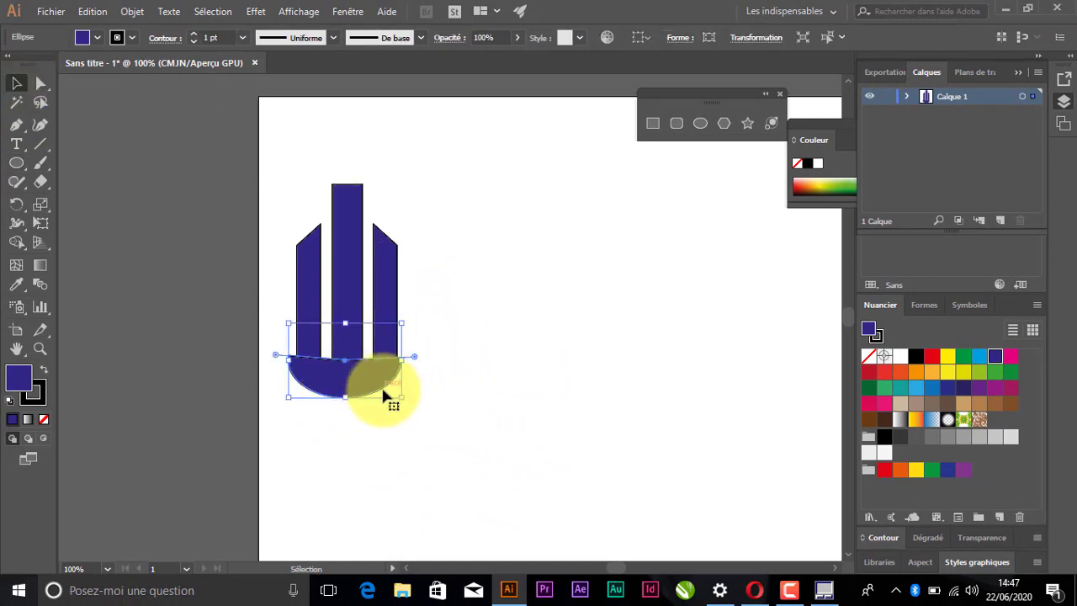
- Remove the black stroke from the bowl-shaped base, keeping its dark blue fill, and deselect it
{"action": "left_click", "coordinate": [40, 387]}
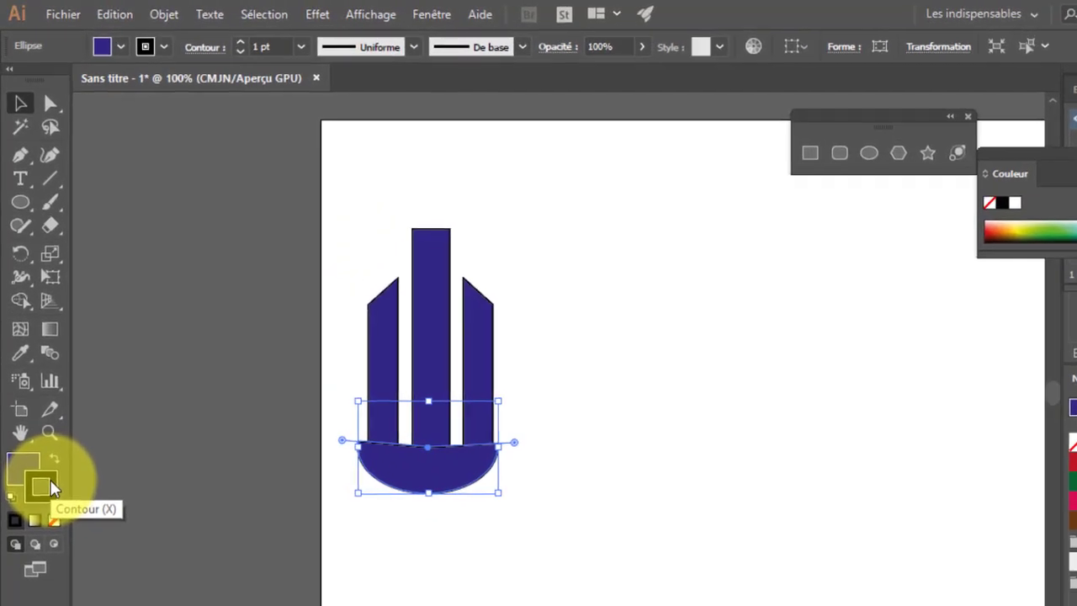
{"action": "left_click", "coordinate": [56, 526]}
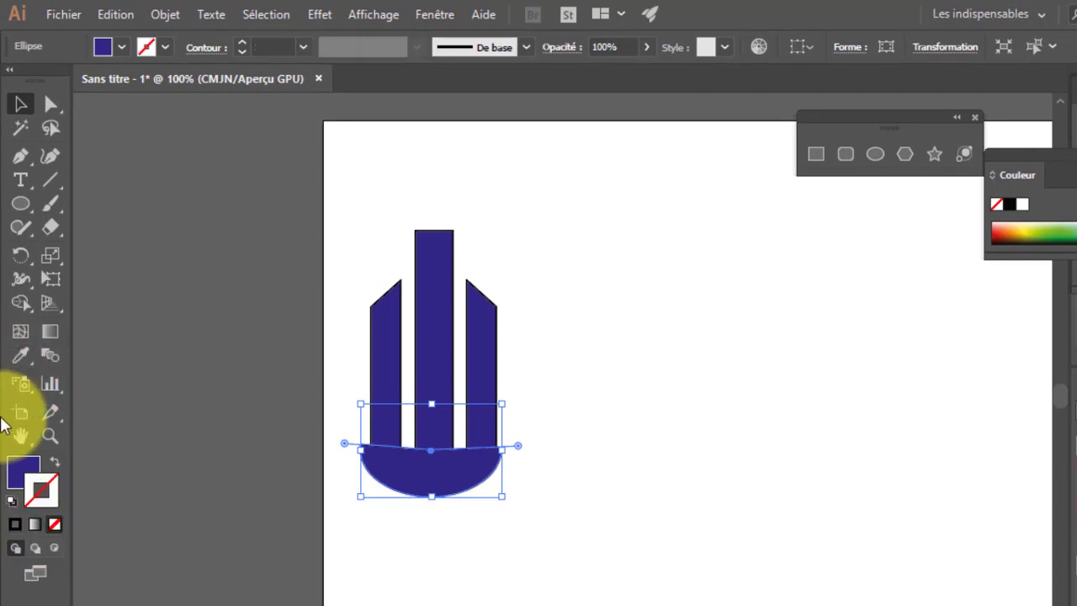
{"action": "left_click", "coordinate": [631, 401]}
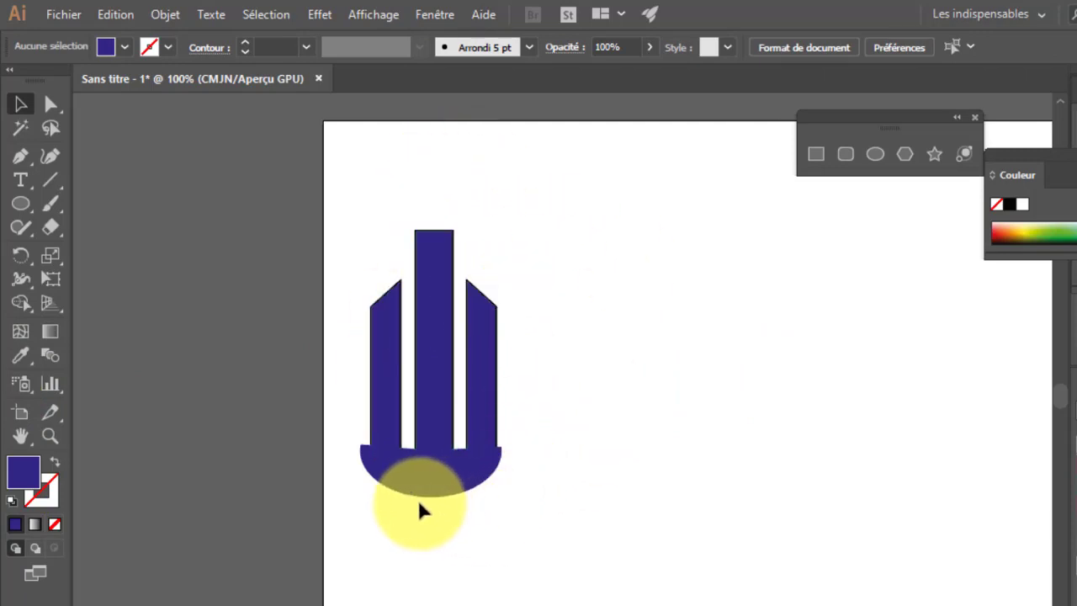
- Add the text "MSP" below the bowl, scale it up to about 47.61 pt, and centre it under the base
{"action": "left_click", "coordinate": [16, 185]}
{"action": "left_click", "coordinate": [387, 554]}
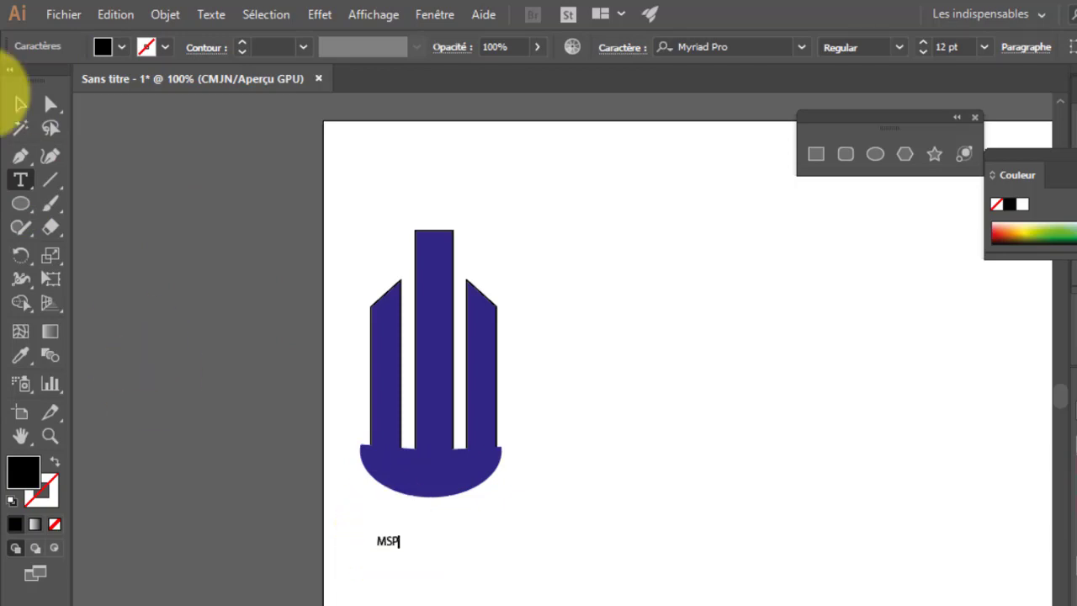
{"action": "left_click", "coordinate": [21, 104]}
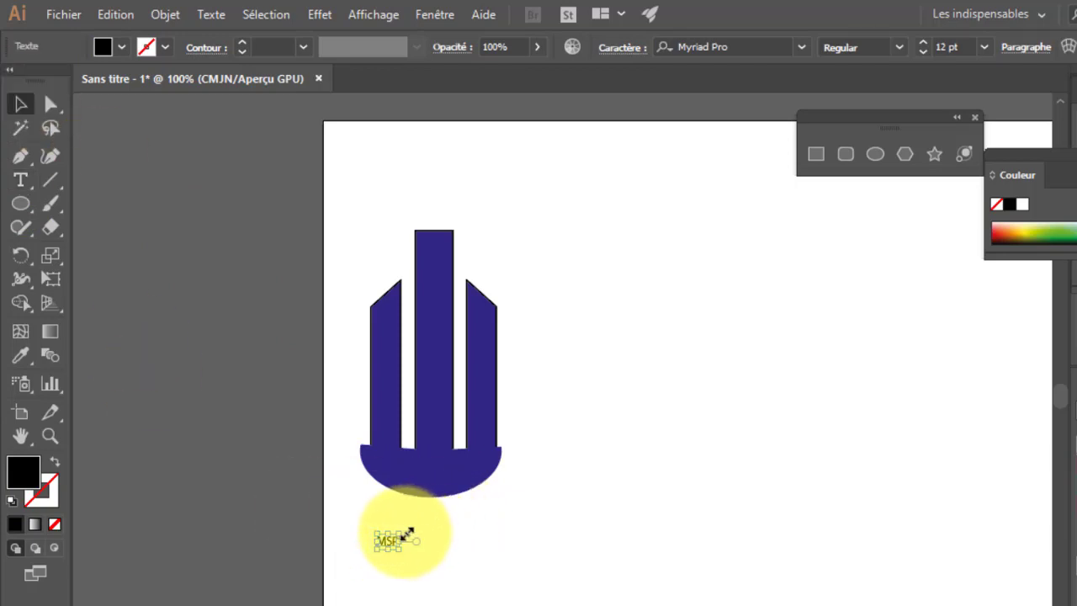
{"action": "left_click_drag", "start_coordinate": [403, 536], "coordinate": [491, 489]}
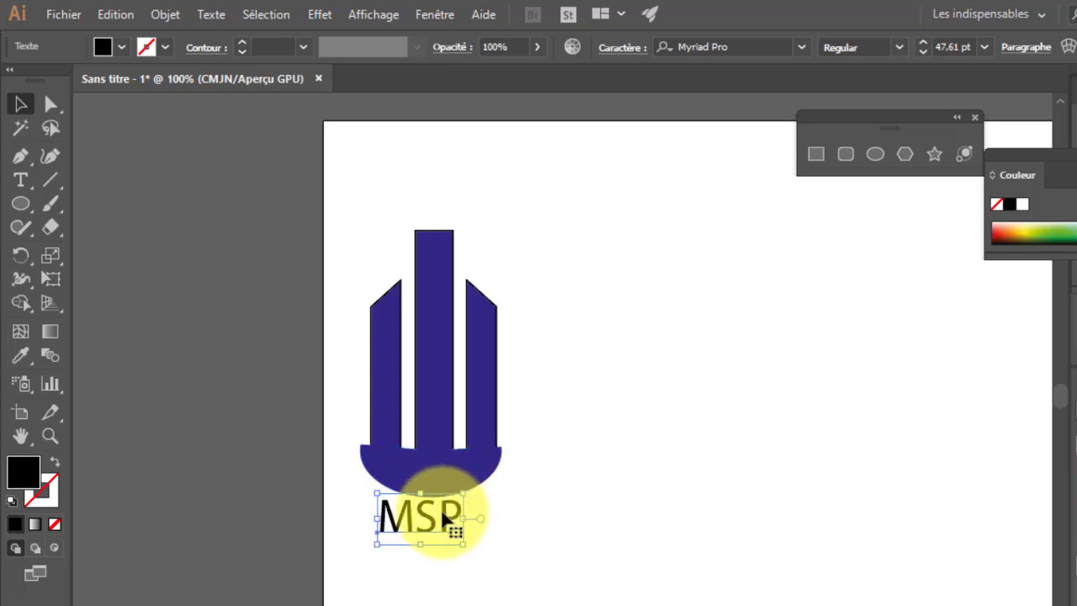
{"action": "left_click_drag", "start_coordinate": [450, 521], "coordinate": [462, 520]}
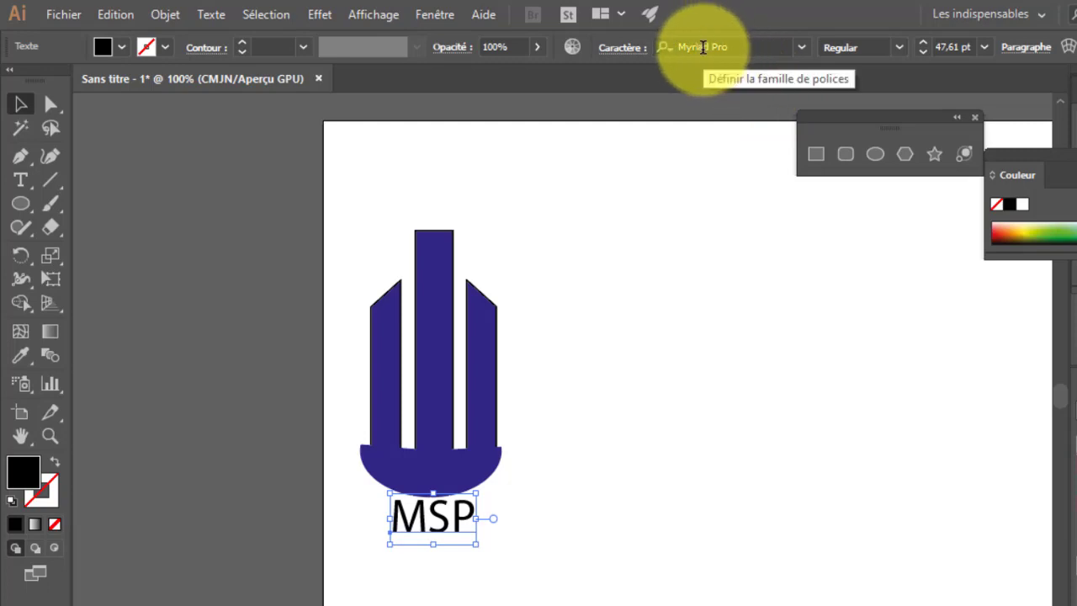
- Set the MSP text's font to News706 BT Bold and shift the text to centre it under the bowl again
{"action": "key", "text": "Down"}
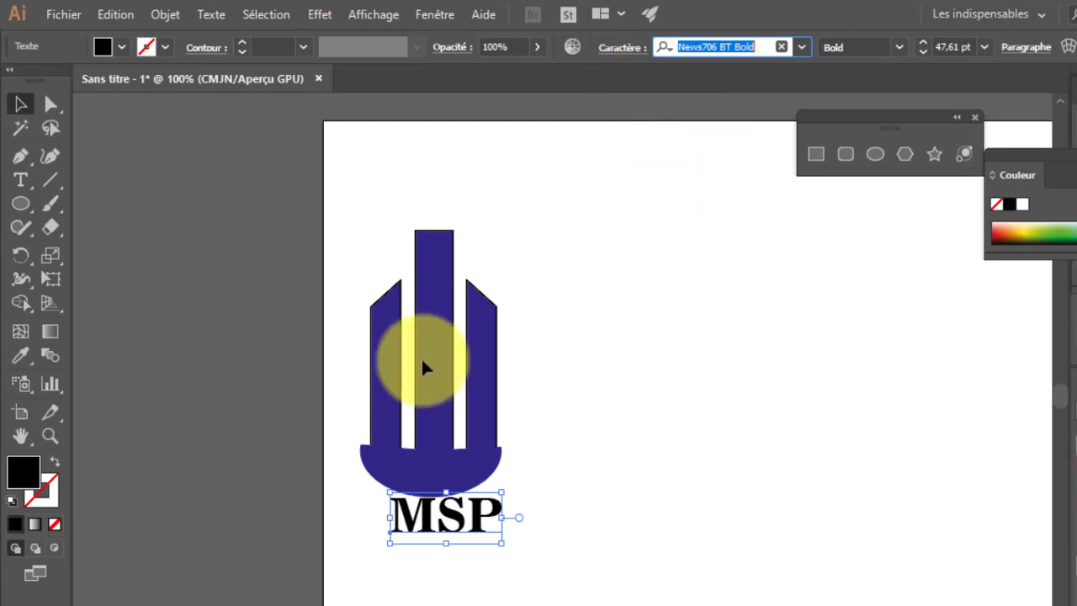
{"action": "left_click", "coordinate": [21, 126]}
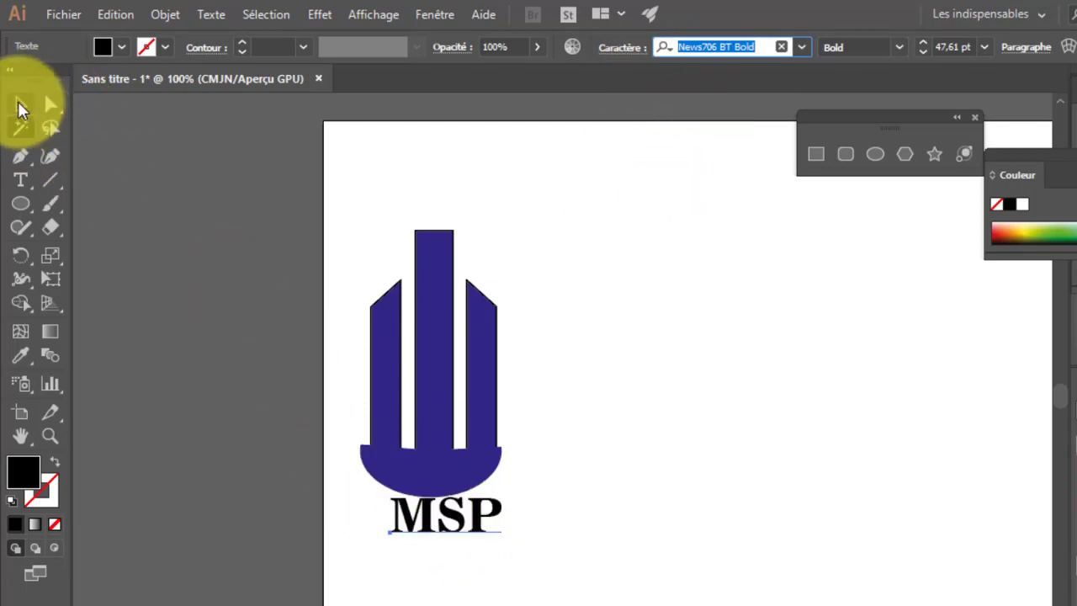
{"action": "left_click", "coordinate": [21, 104]}
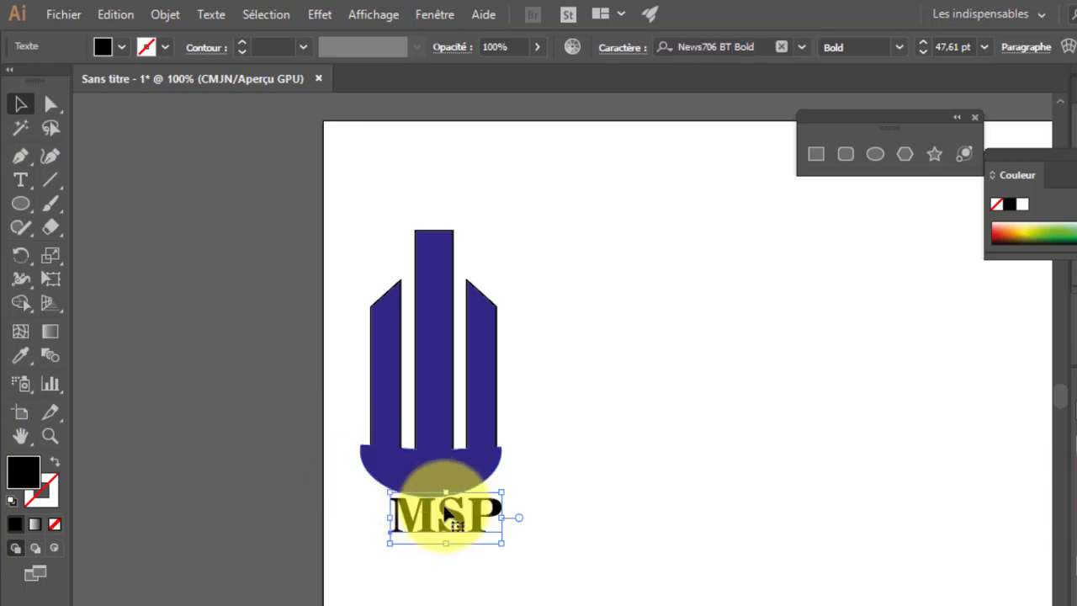
{"action": "left_click_drag", "start_coordinate": [446, 515], "coordinate": [435, 515]}
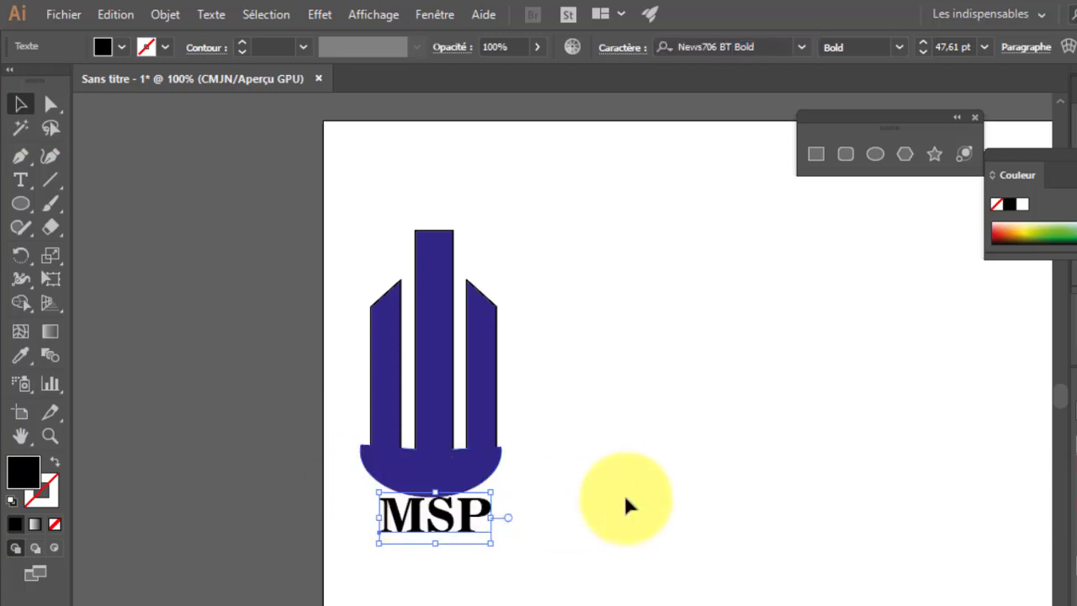
{"action": "left_click", "coordinate": [627, 505]}
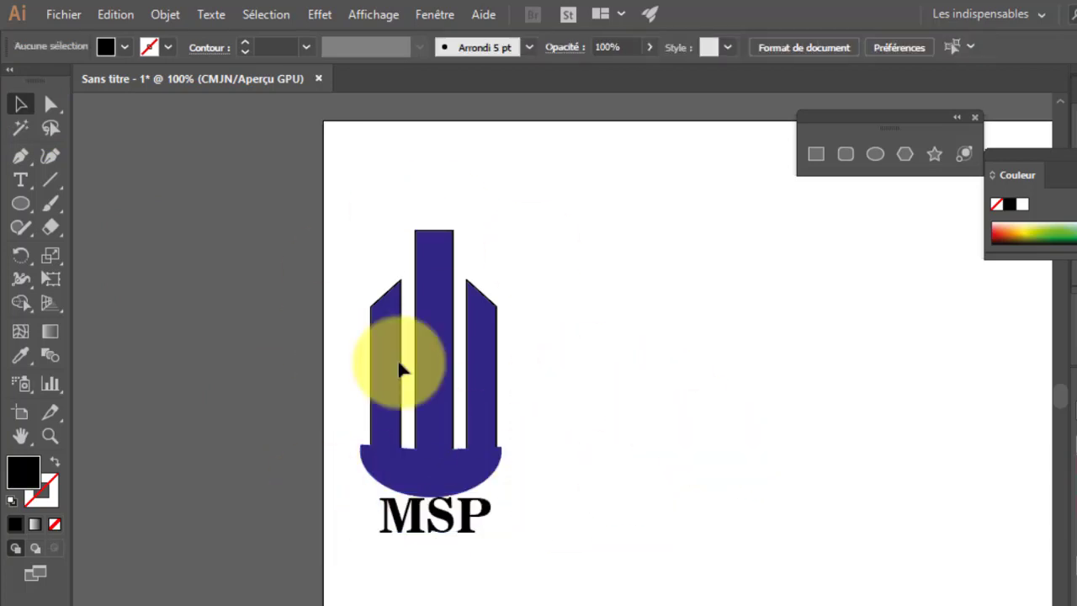
- Draw a wide rectangle on the empty area beside the logo, filled red with strongly rounded corners, as a car body
{"action": "left_click", "coordinate": [34, 216]}
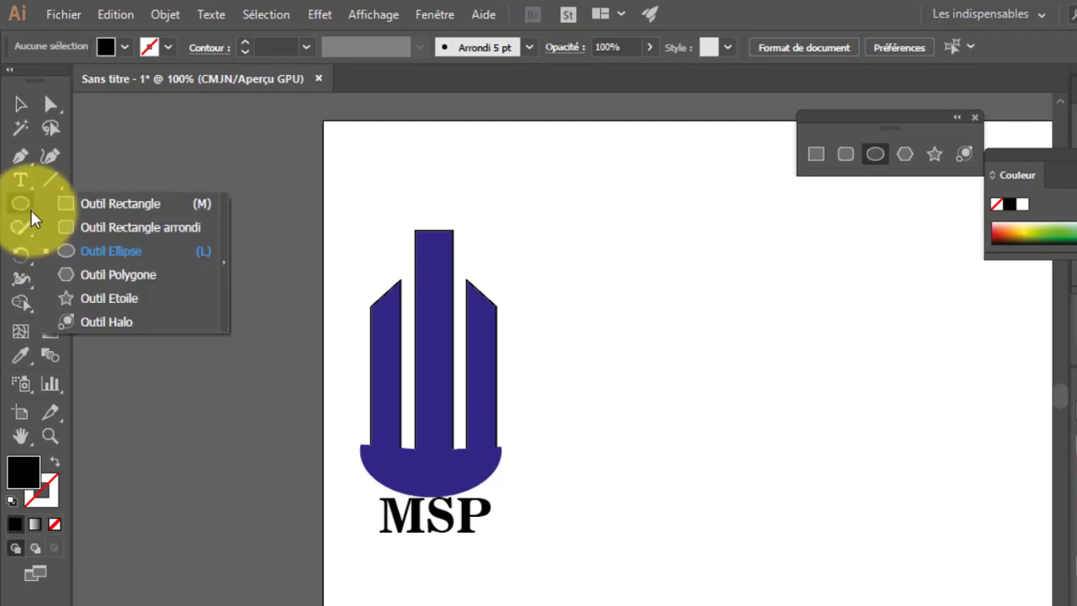
{"action": "left_click", "coordinate": [72, 208]}
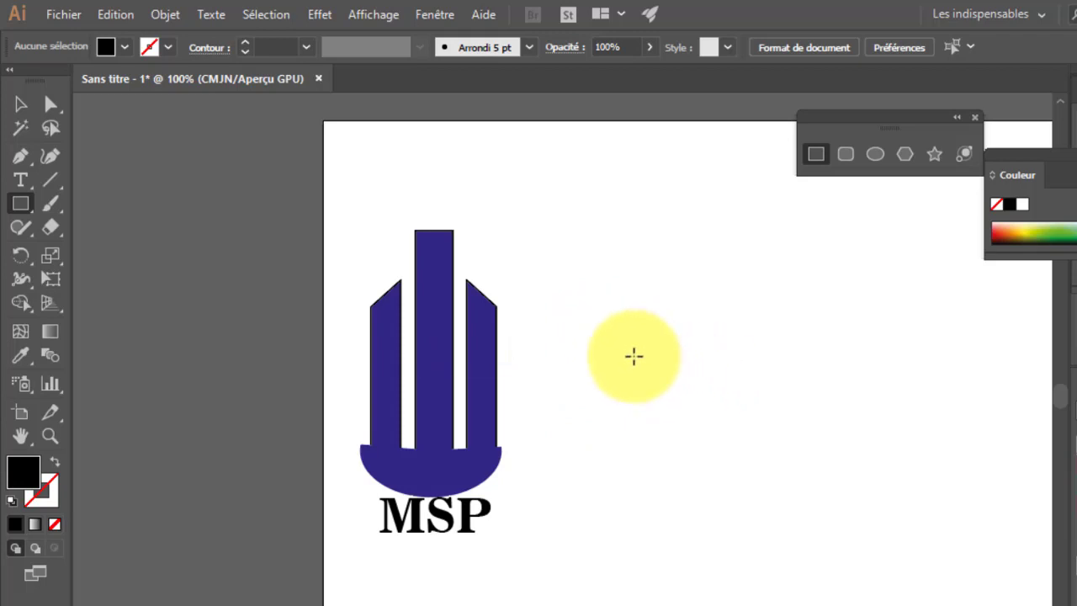
{"action": "left_click_drag", "start_coordinate": [625, 354], "coordinate": [867, 443]}
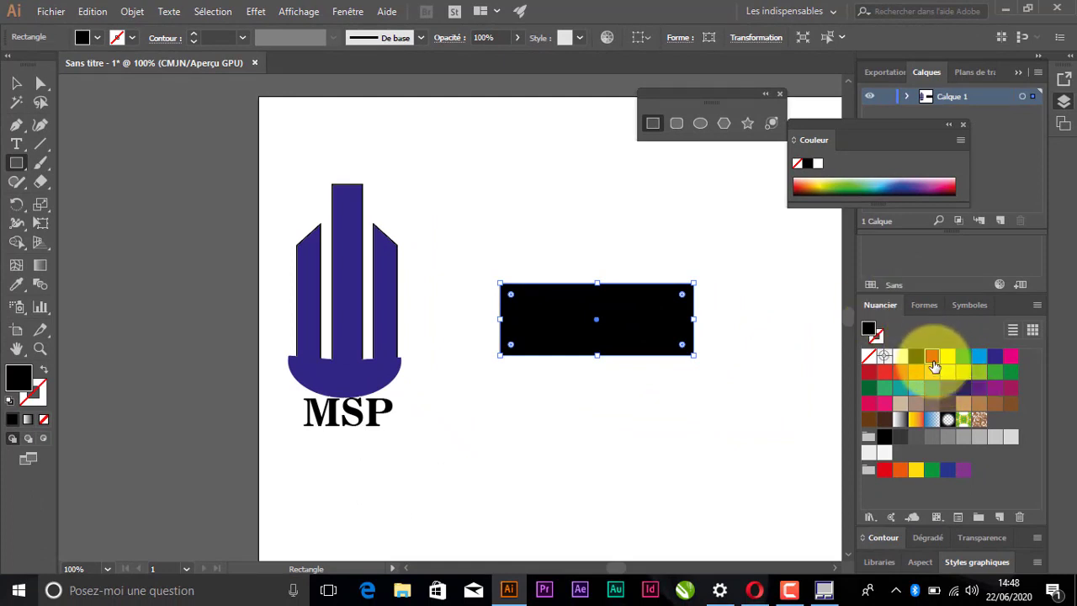
{"action": "left_click", "coordinate": [934, 363]}
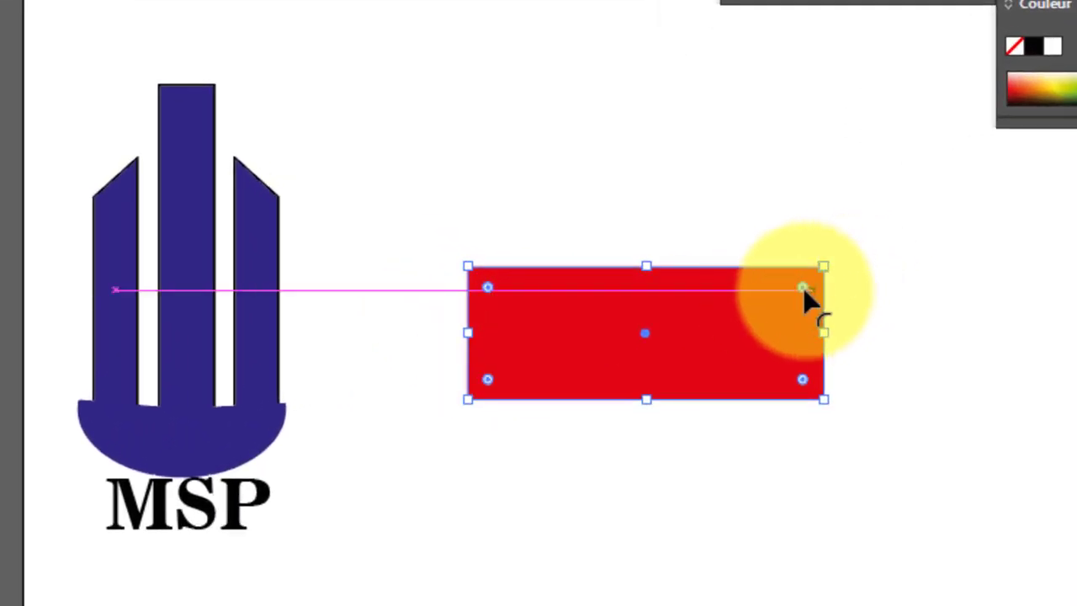
{"action": "left_click_drag", "start_coordinate": [804, 291], "coordinate": [765, 325]}
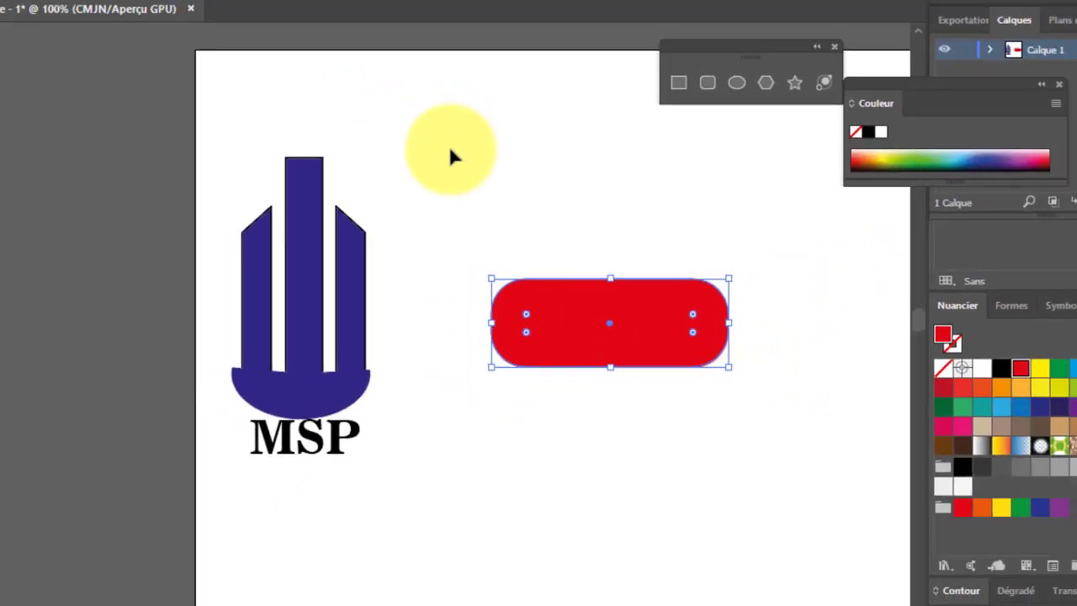
{"action": "left_click", "coordinate": [410, 74]}
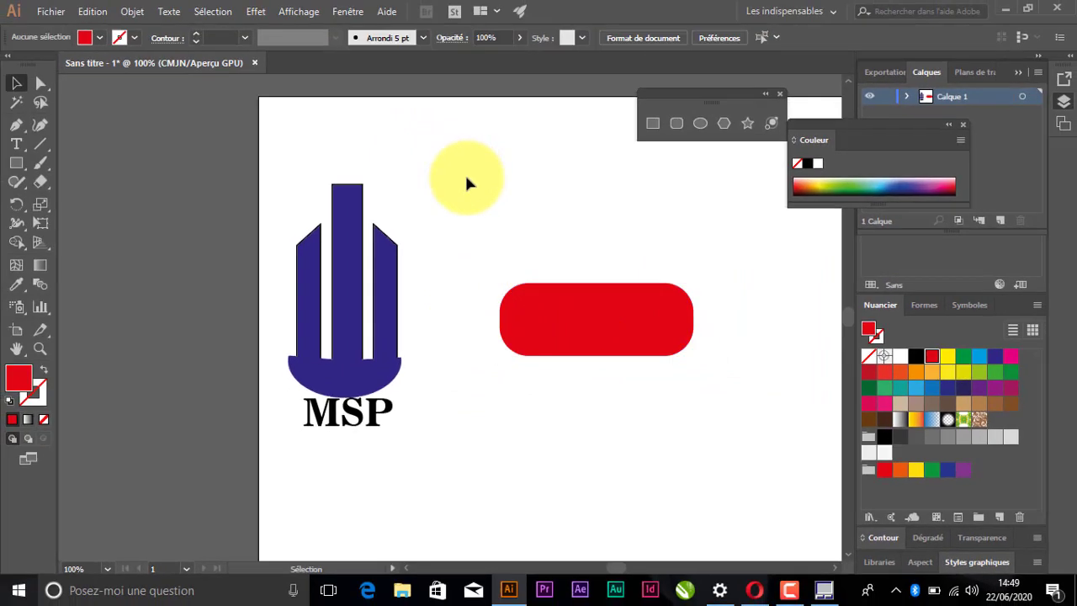
- Draw a smaller red rectangle overlapping the car body's upper edge and move its upper corners inward and down to form a trapezoid cabin
{"action": "left_click", "coordinate": [16, 163]}
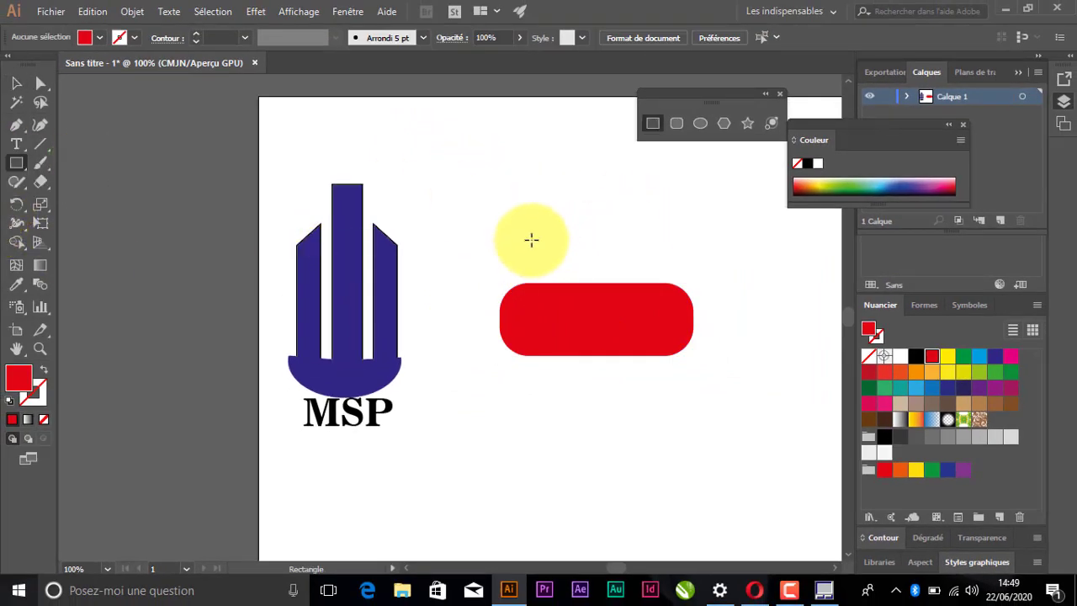
{"action": "left_click_drag", "start_coordinate": [546, 260], "coordinate": [659, 291]}
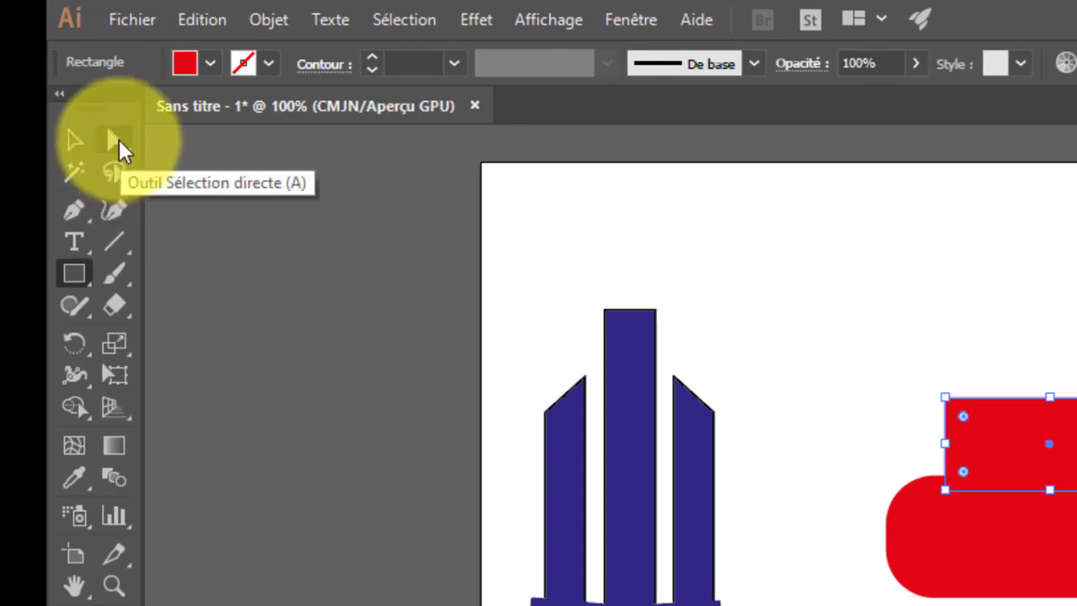
{"action": "left_click", "coordinate": [120, 140]}
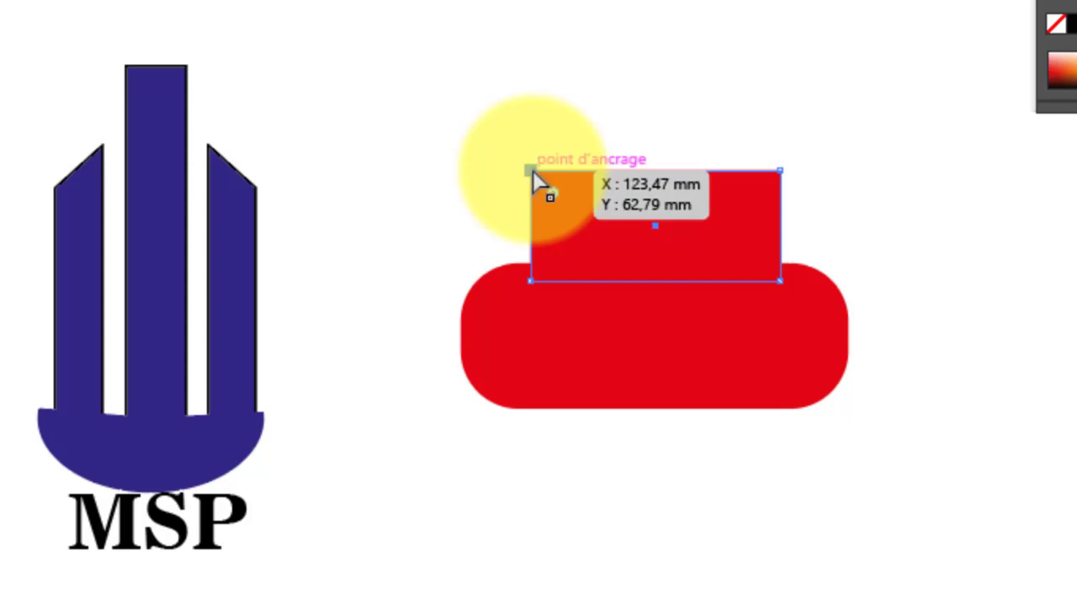
{"action": "left_click_drag", "start_coordinate": [533, 170], "coordinate": [617, 171]}
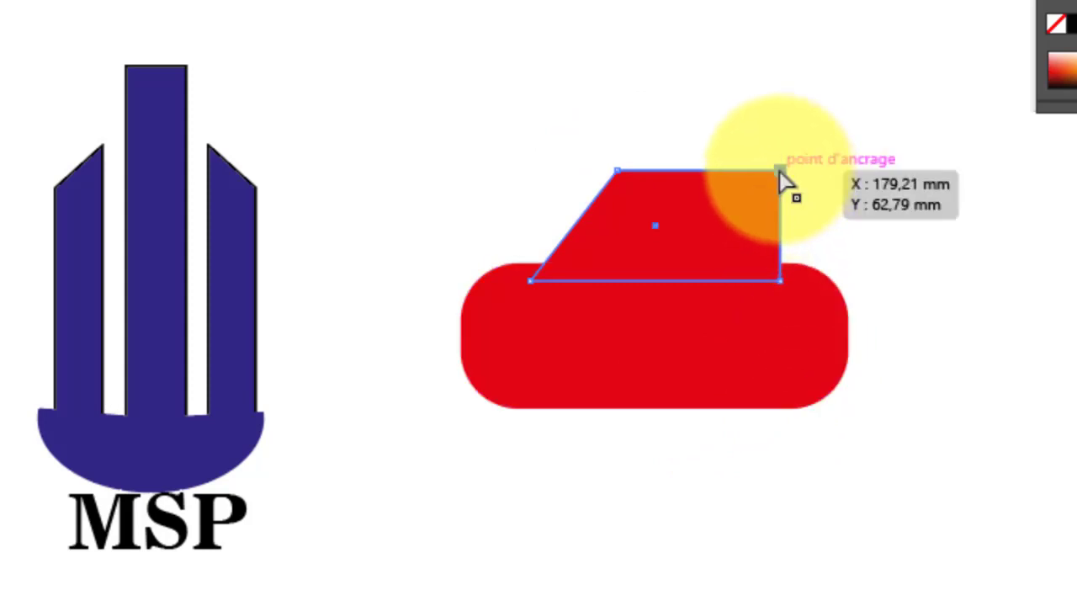
{"action": "left_click_drag", "start_coordinate": [780, 173], "coordinate": [726, 197]}
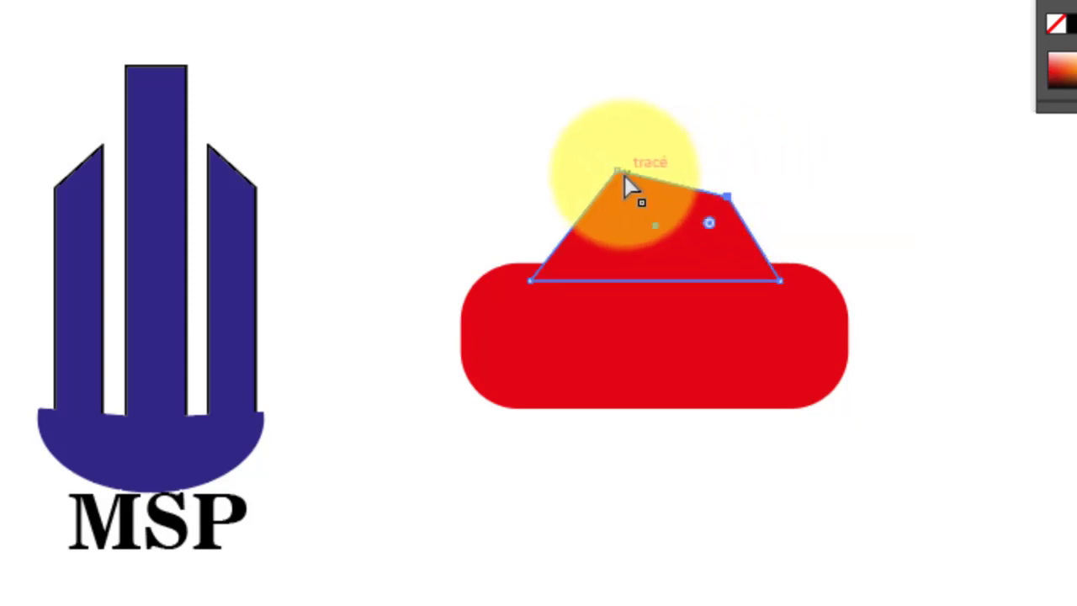
{"action": "left_click_drag", "start_coordinate": [617, 178], "coordinate": [617, 194]}
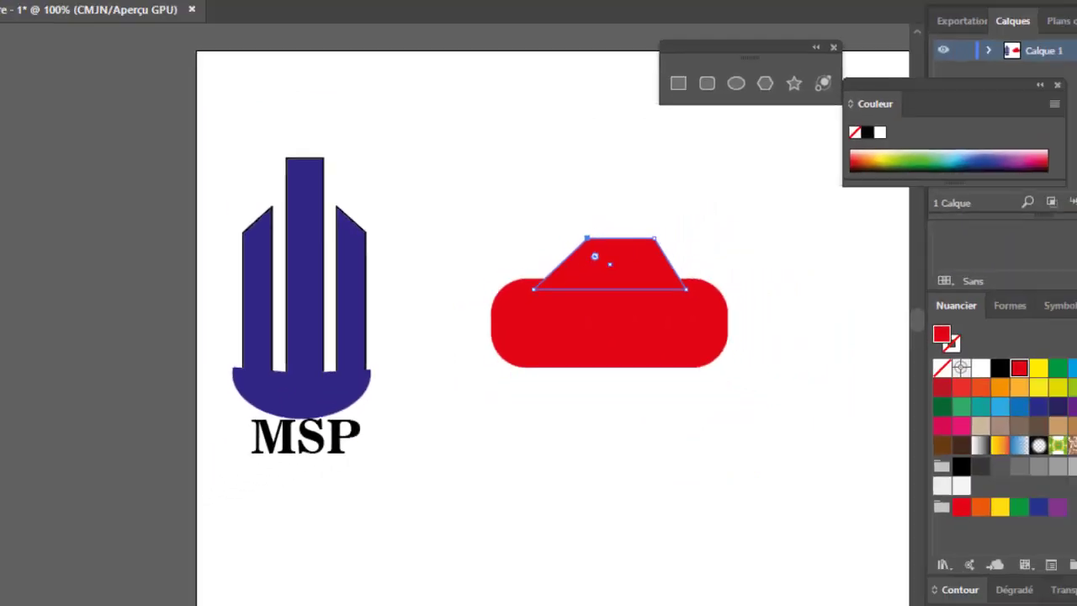
{"action": "left_click", "coordinate": [18, 82]}
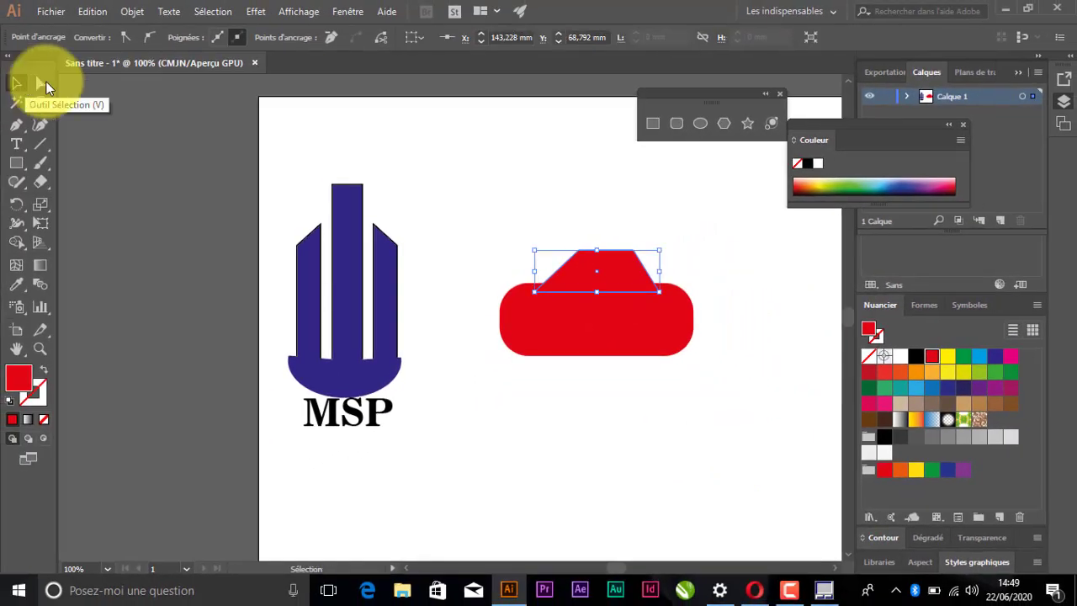
{"action": "left_click", "coordinate": [471, 169]}
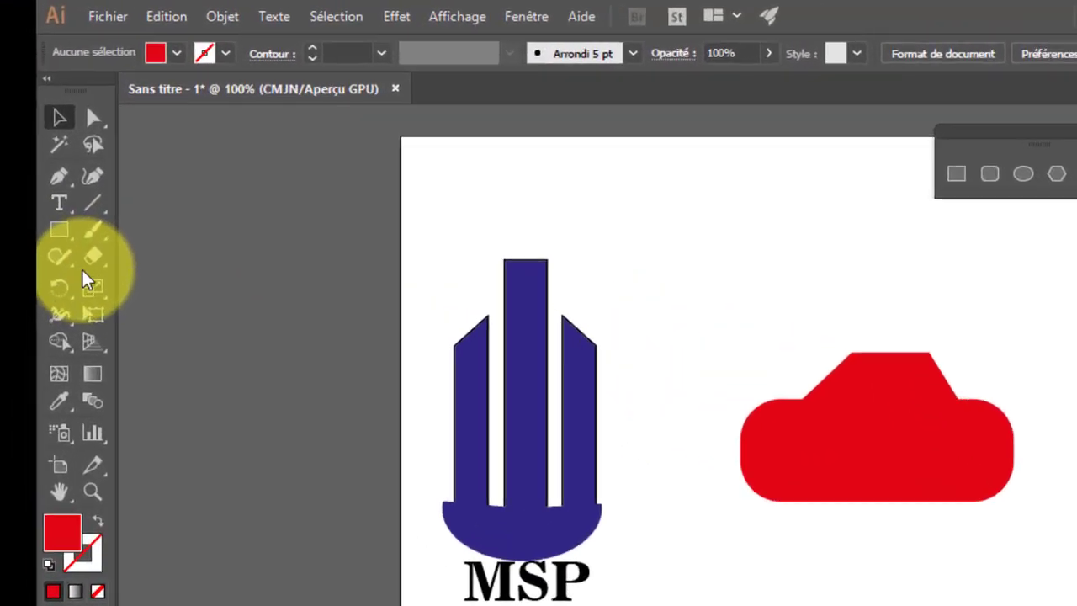
- Draw a black circle about 12 mm across with the Ellipse tool and place it on the car body's lower edge as the left wheel
{"action": "left_click", "coordinate": [76, 238]}
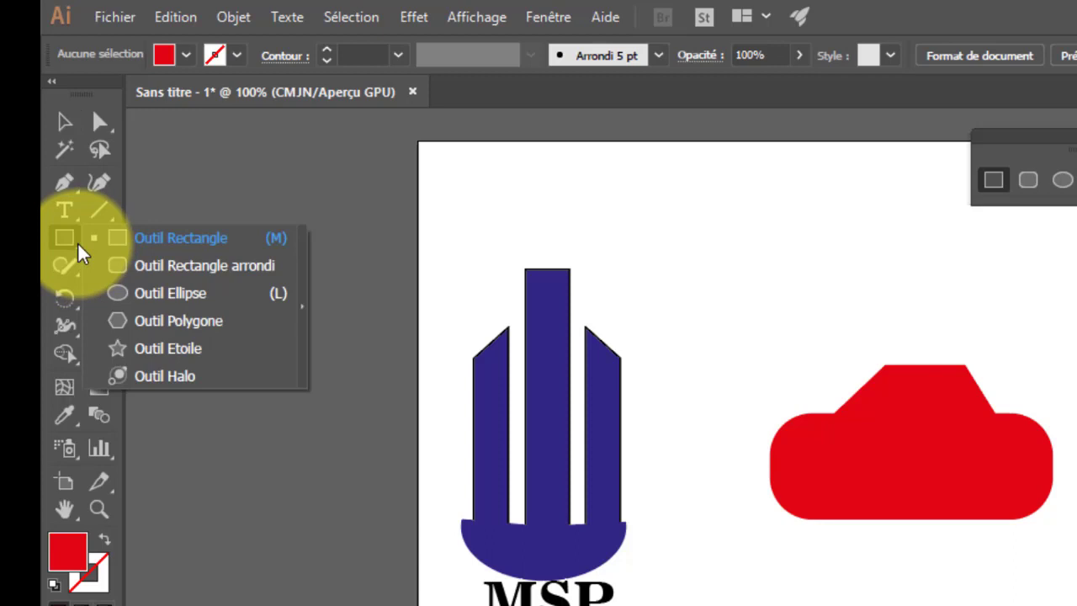
{"action": "left_click", "coordinate": [169, 297]}
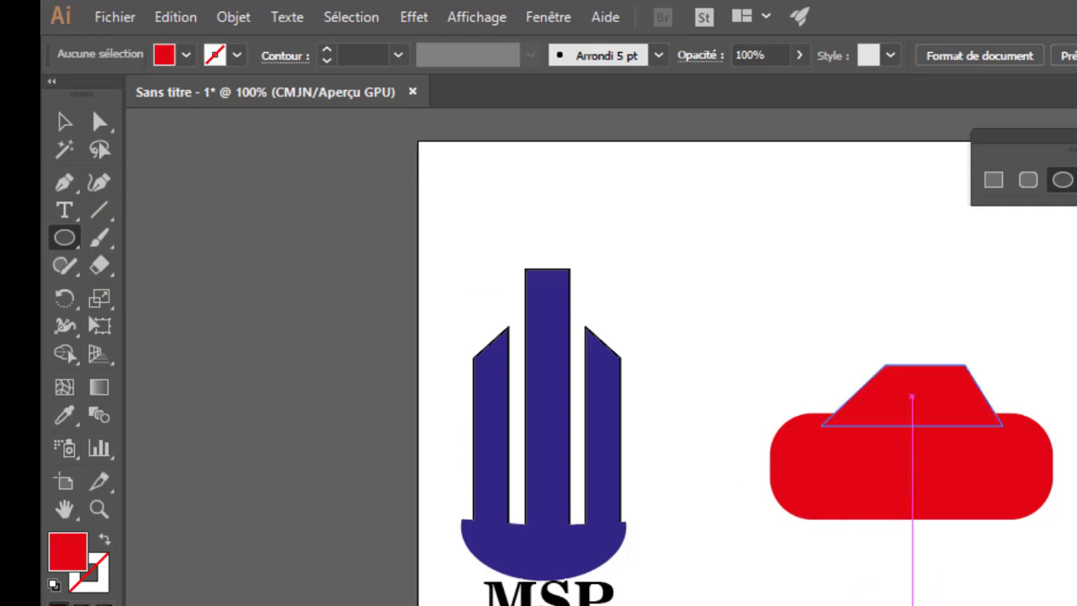
{"action": "mouse_move", "coordinate": [634, 527]}
{"action": "left_mouse_down"}
{"action": "mouse_move", "coordinate": [676, 533]}
{"action": "mouse_move", "coordinate": [598, 488]}
{"action": "left_mouse_up"}
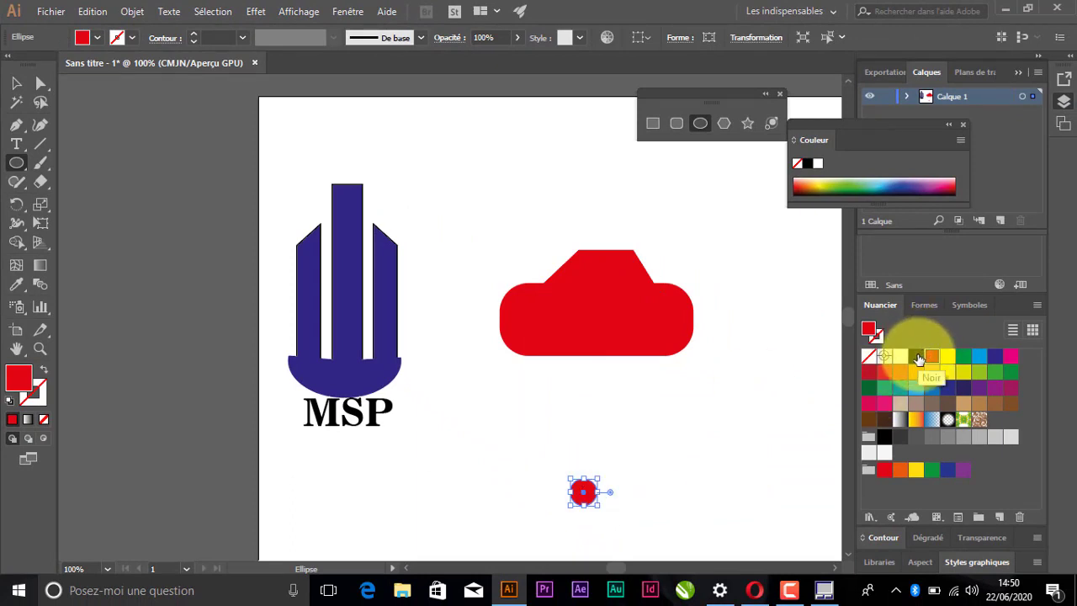
{"action": "left_click", "coordinate": [919, 358]}
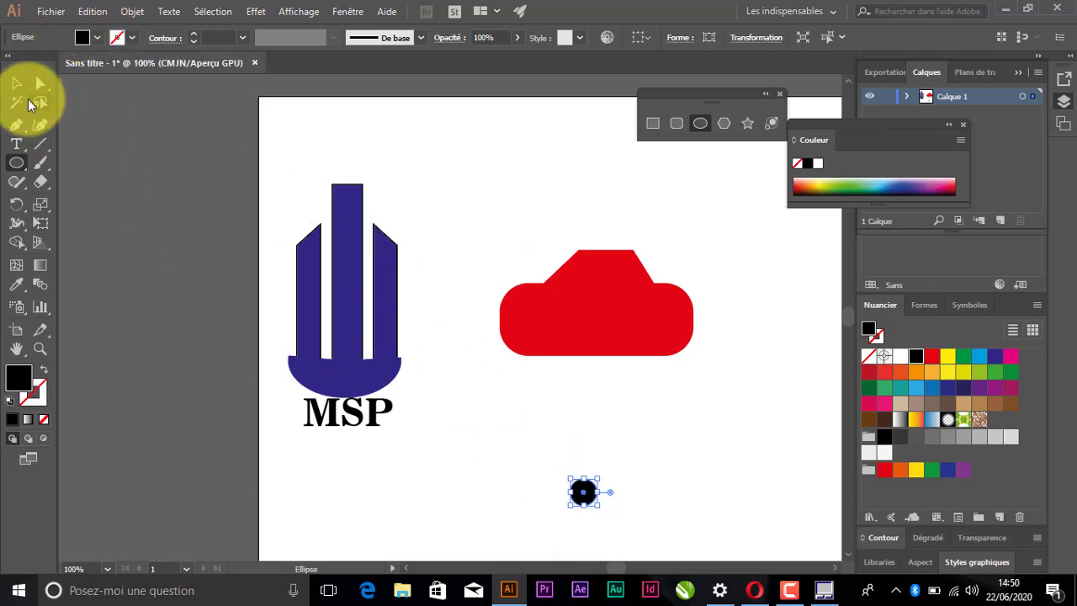
{"action": "left_click", "coordinate": [16, 88]}
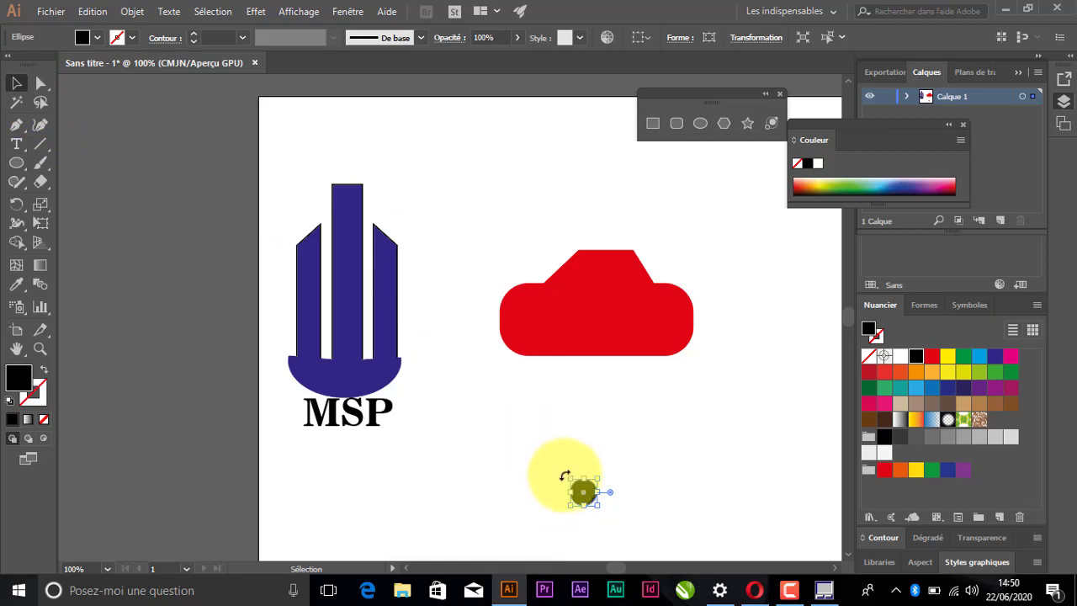
{"action": "left_click_drag", "start_coordinate": [592, 497], "coordinate": [557, 349]}
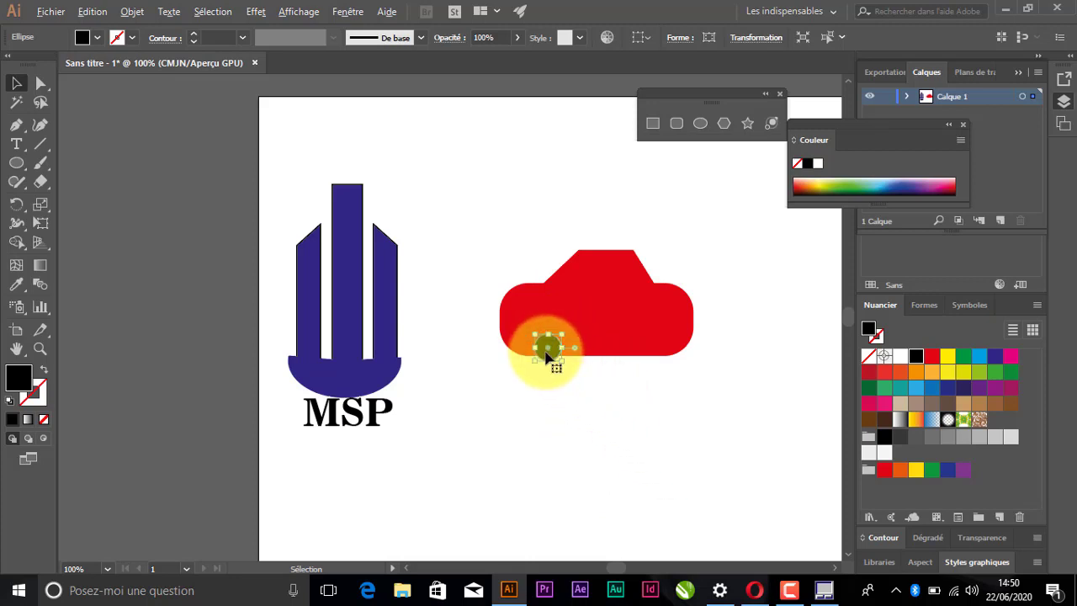
- Copy the wheel to the other end of the car body at the same height, and lower both wheels slightly together
{"action": "left_click_drag", "start_coordinate": [548, 354], "coordinate": [637, 344]}
{"action": "left_click", "coordinate": [643, 393]}
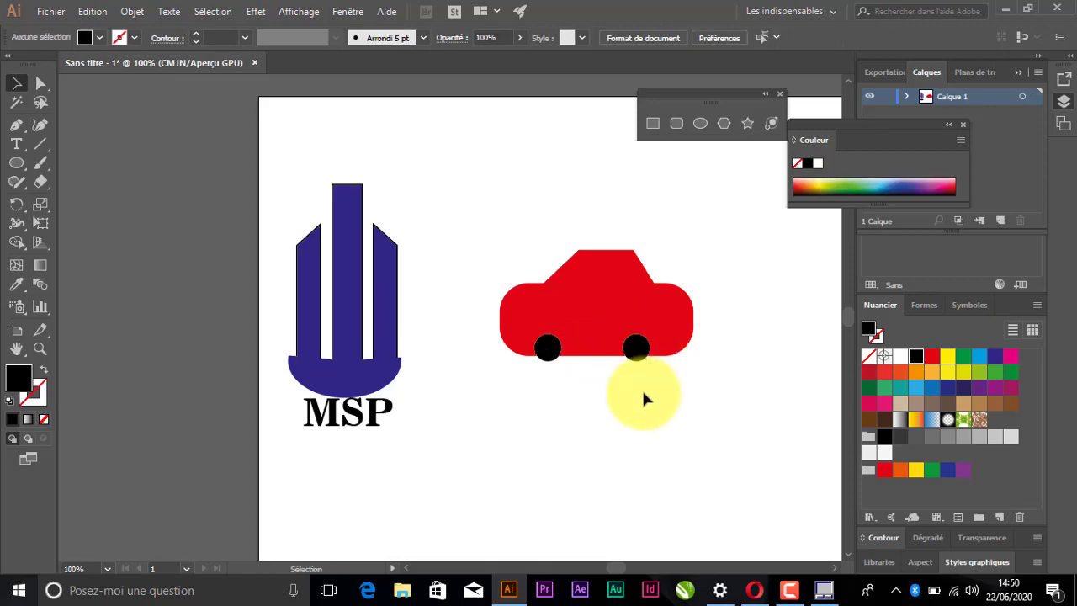
{"action": "left_click", "coordinate": [636, 348]}
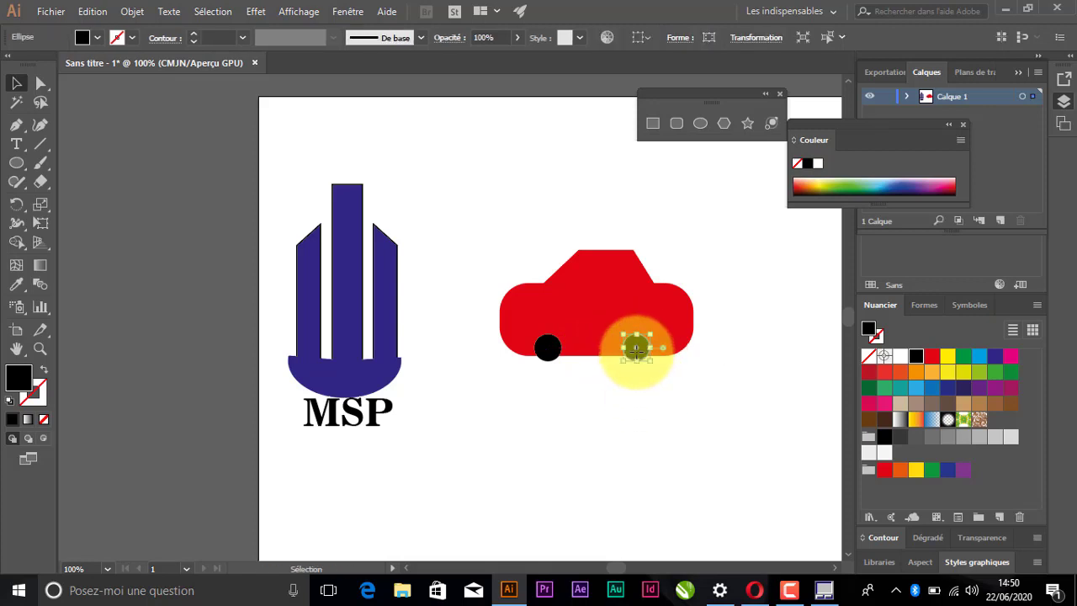
{"action": "left_click", "coordinate": [548, 347], "text": "shift"}
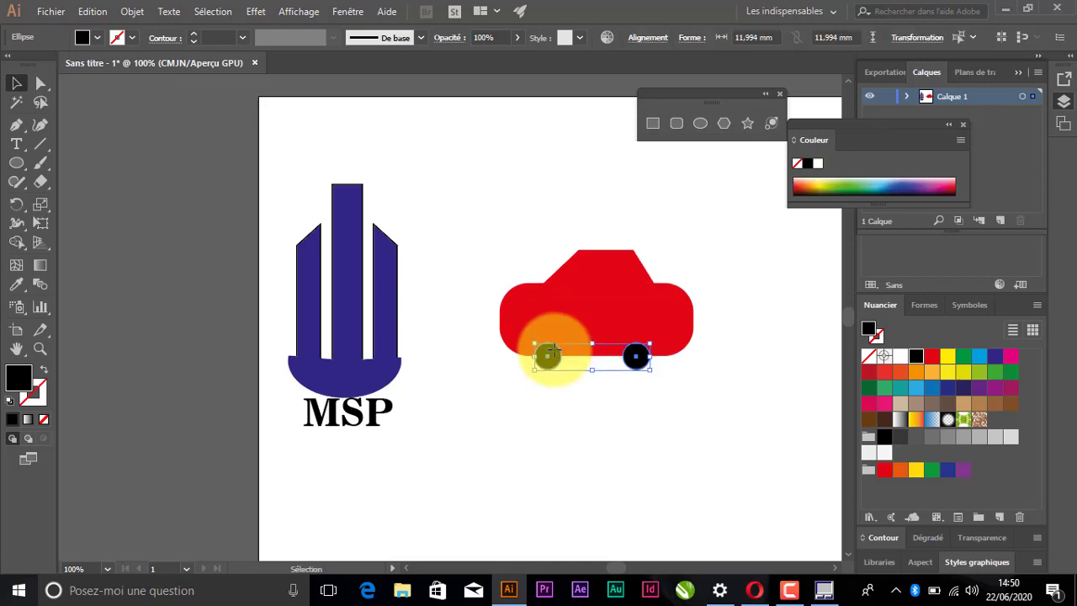
- Draw a thin rectangle across the full width of the car body at mid-height and fill it white as a stripe
{"action": "left_click", "coordinate": [683, 391]}
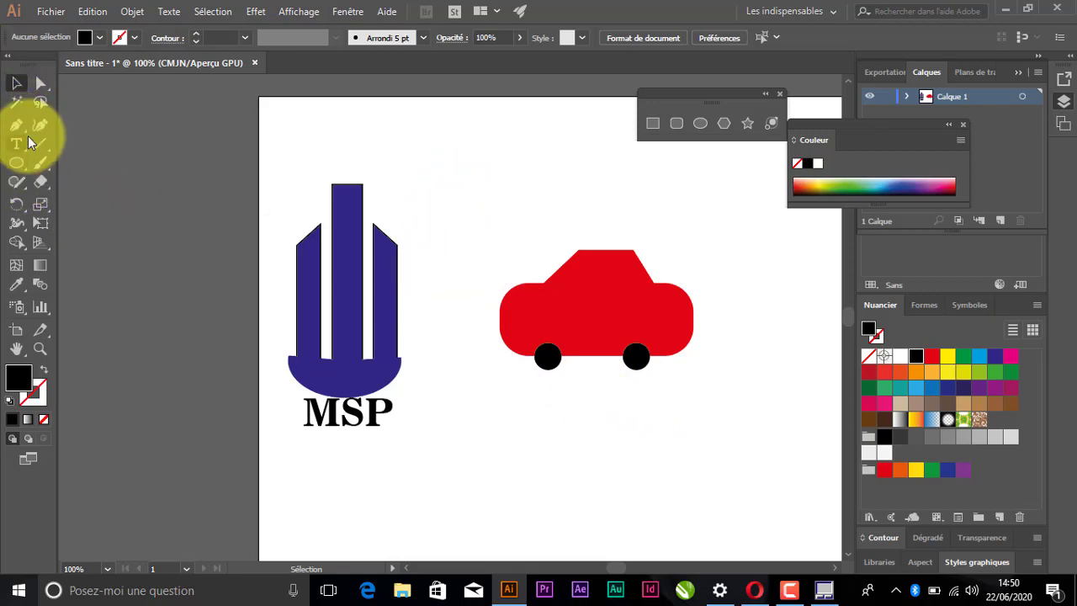
{"action": "left_click", "coordinate": [26, 163]}
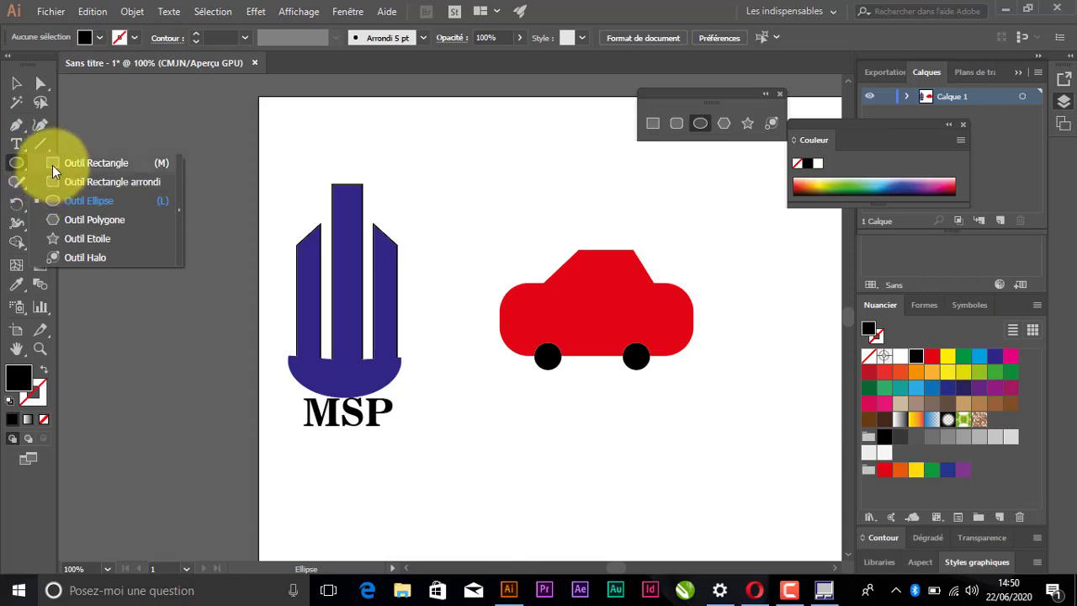
{"action": "left_click", "coordinate": [50, 162]}
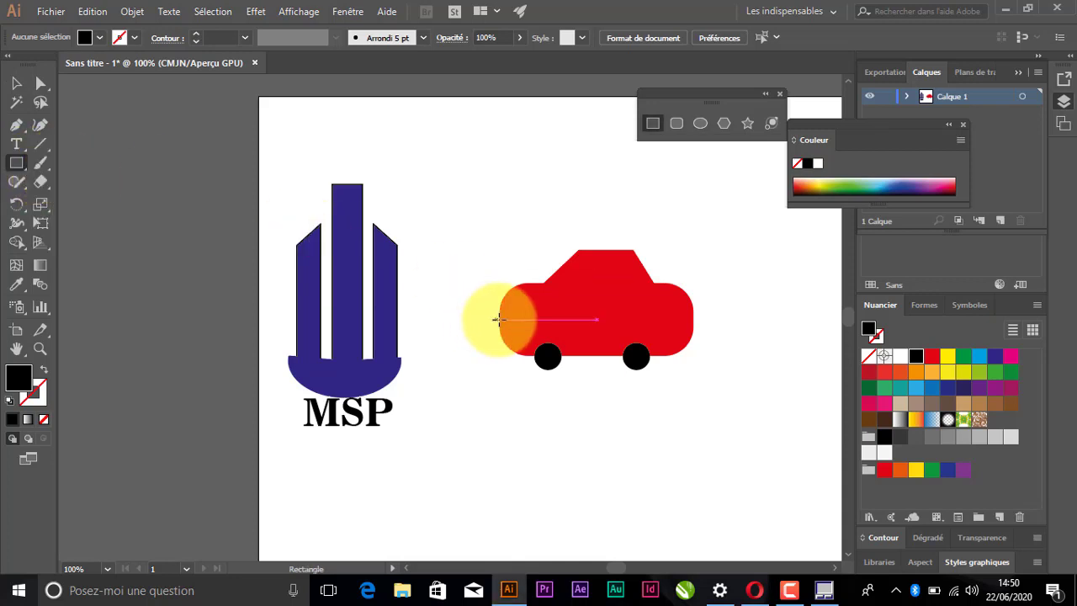
{"action": "left_click_drag", "start_coordinate": [502, 319], "coordinate": [691, 309]}
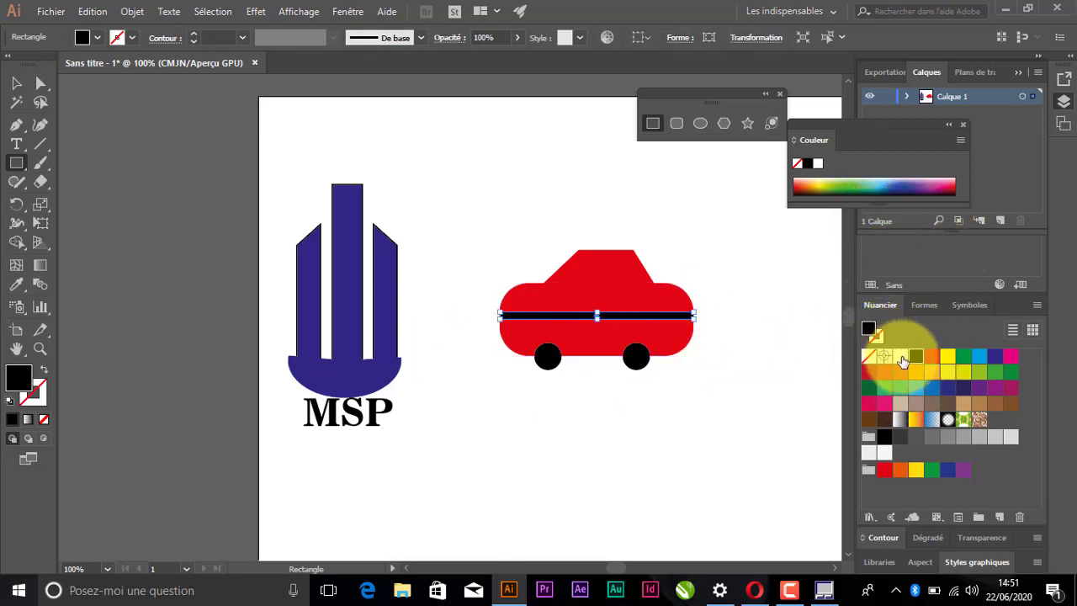
{"action": "left_click", "coordinate": [899, 355]}
{"action": "left_click", "coordinate": [16, 82]}
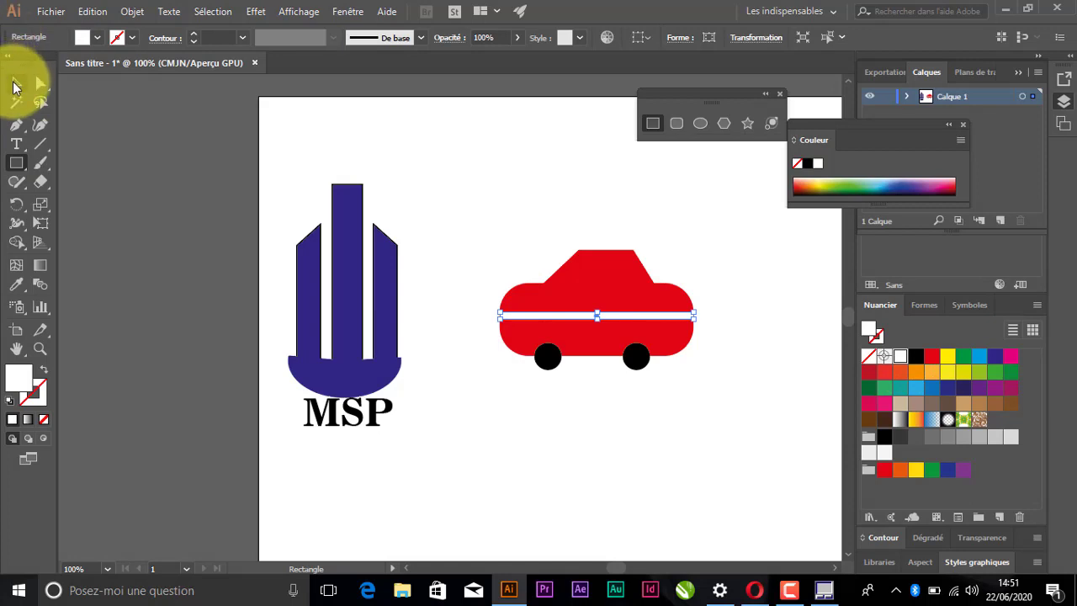
{"action": "left_click", "coordinate": [430, 177]}
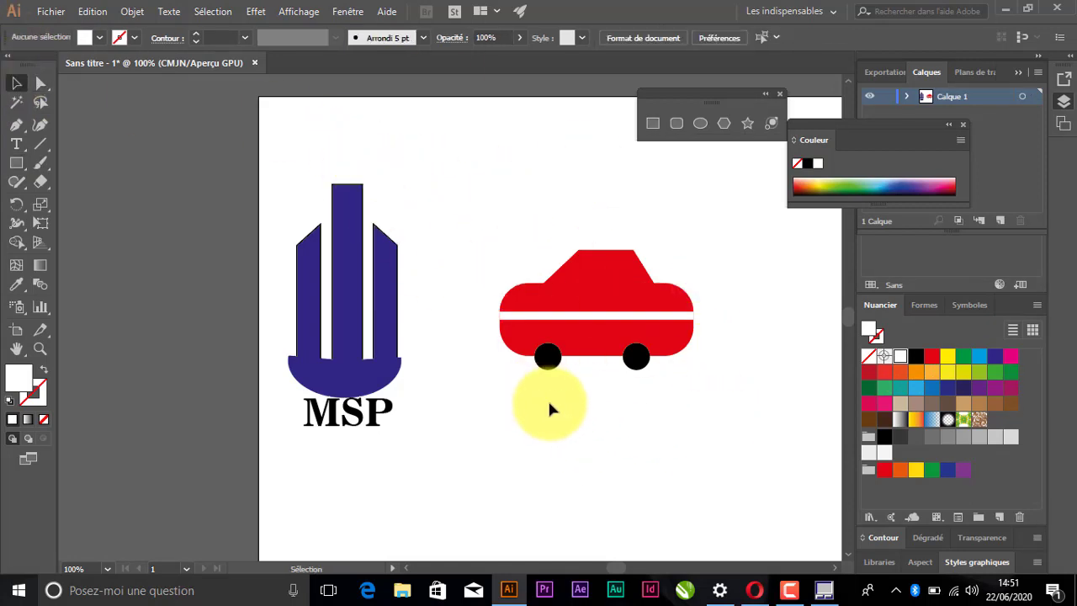
- Add the text "SAP GAR", enlarge it to about 21 pt and place it in white above the car's stripe
{"action": "left_click", "coordinate": [16, 144]}
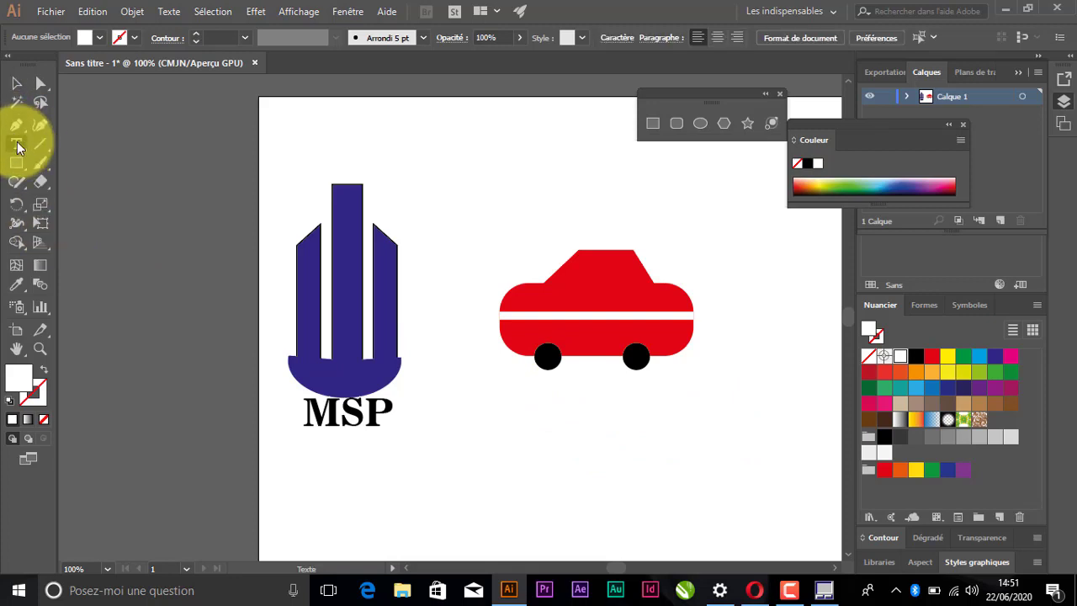
{"action": "left_click", "coordinate": [540, 415]}
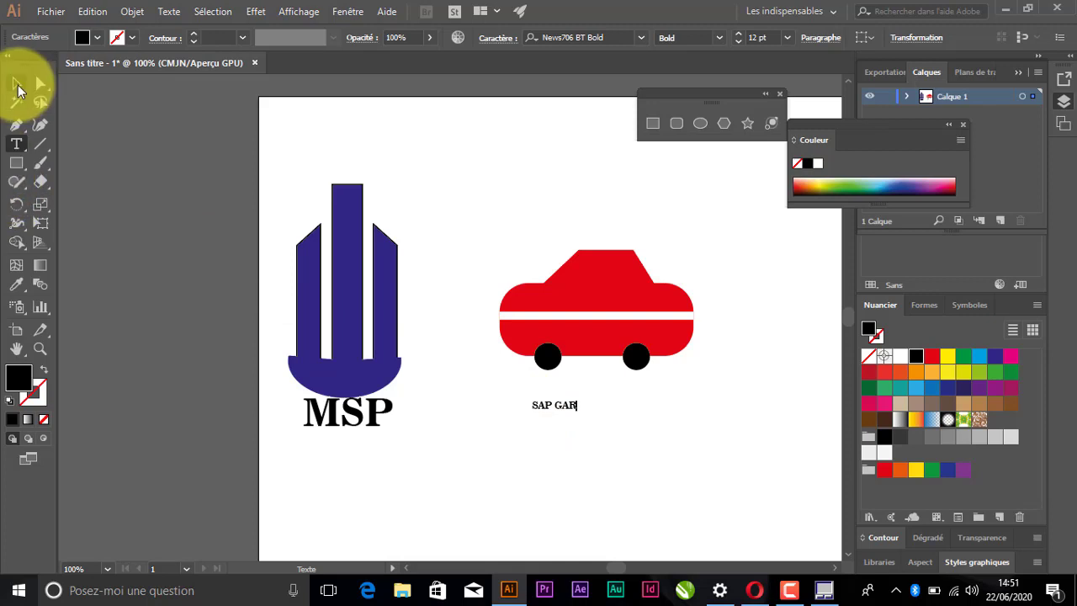
{"action": "left_click", "coordinate": [18, 85]}
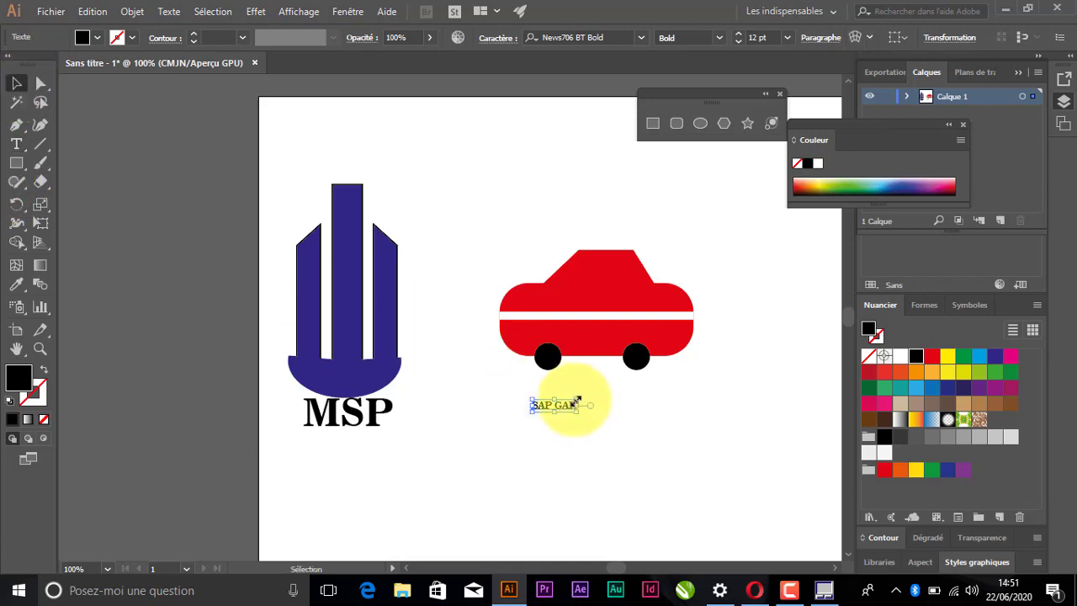
{"action": "left_click_drag", "start_coordinate": [578, 404], "coordinate": [620, 299]}
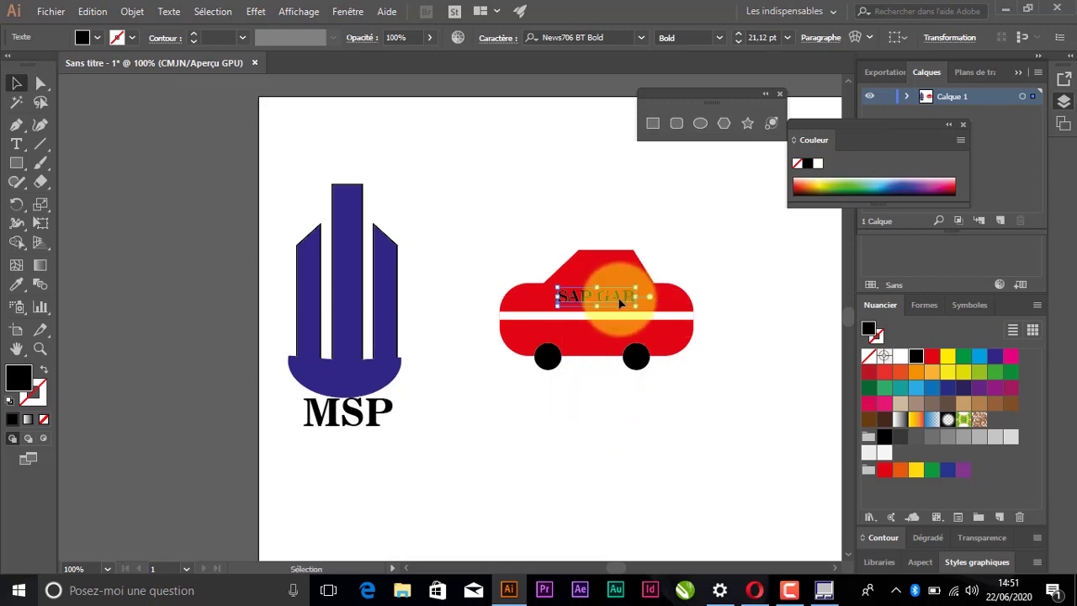
{"action": "left_click", "coordinate": [900, 358]}
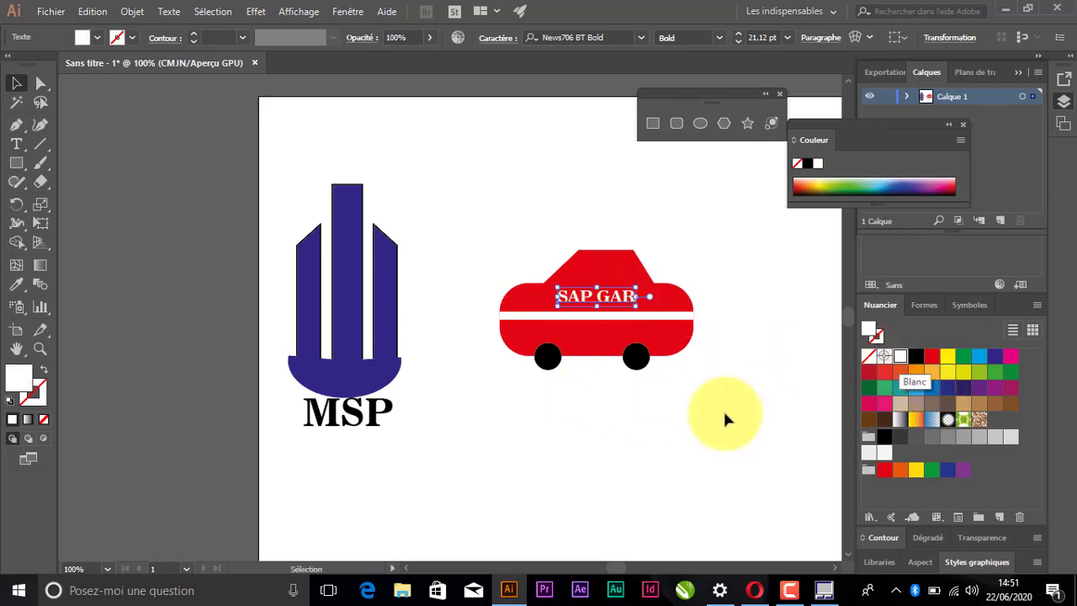
{"action": "left_click", "coordinate": [653, 445]}
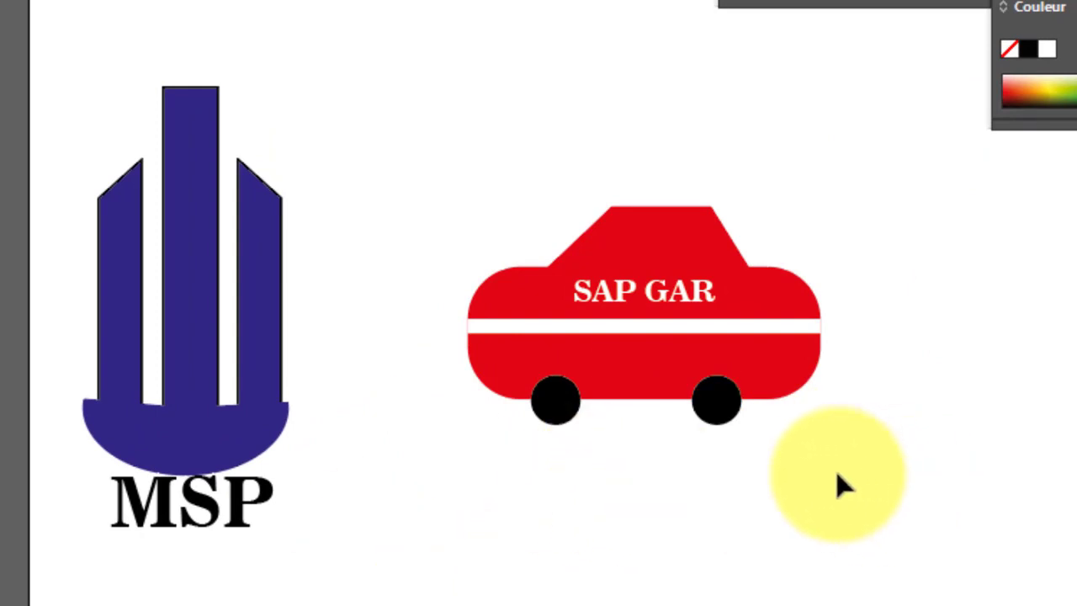
- Group all the car's parts, including its wheels, stripe and text
{"action": "left_click_drag", "start_coordinate": [837, 472], "coordinate": [440, 217]}
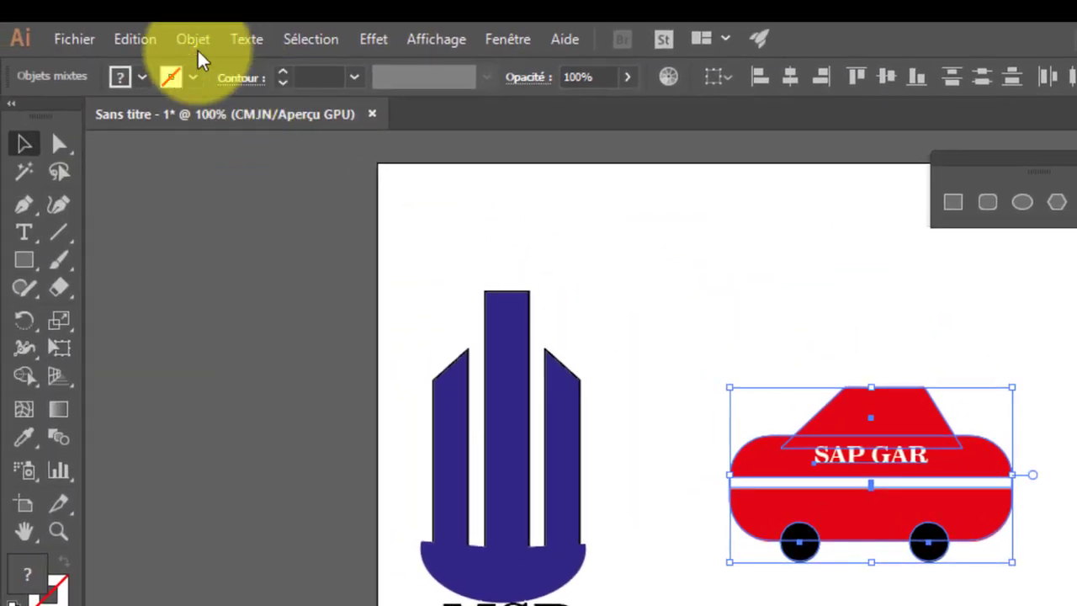
{"action": "left_click", "coordinate": [172, 24]}
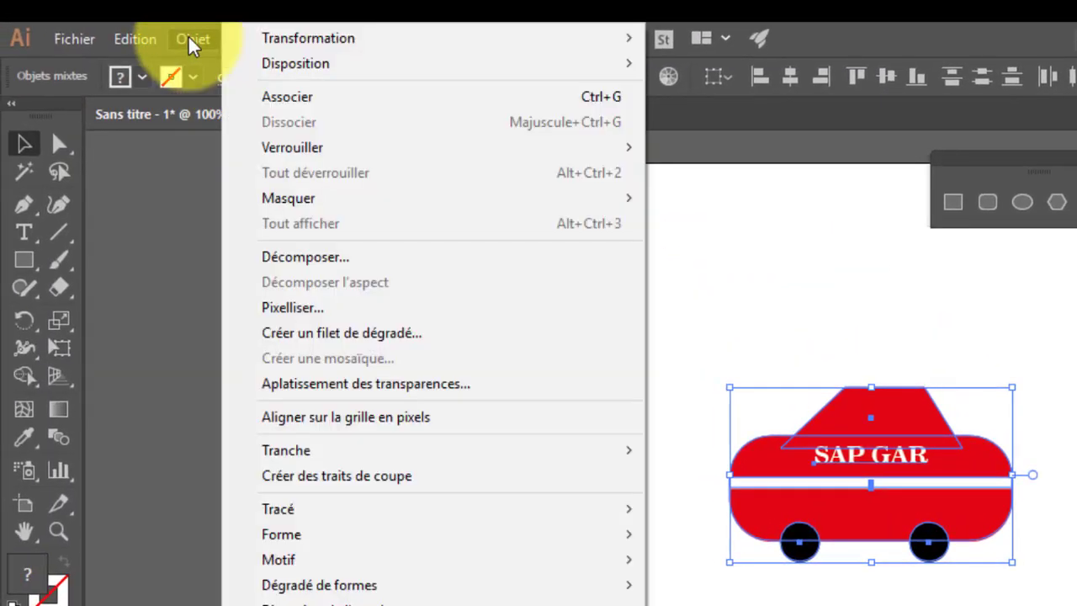
{"action": "left_click", "coordinate": [272, 101]}
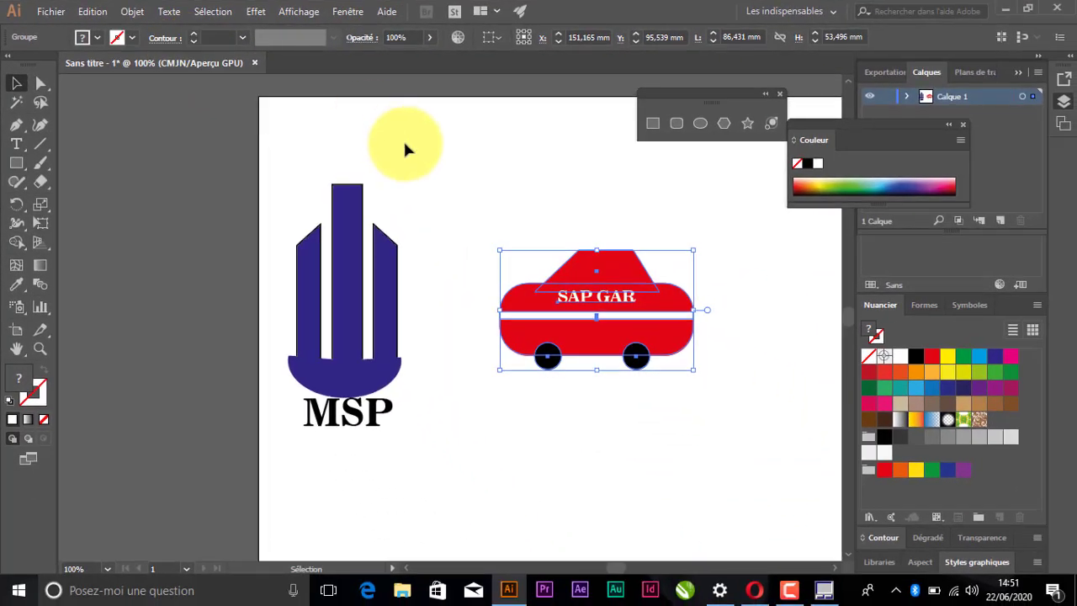
{"action": "double_click", "coordinate": [611, 277]}
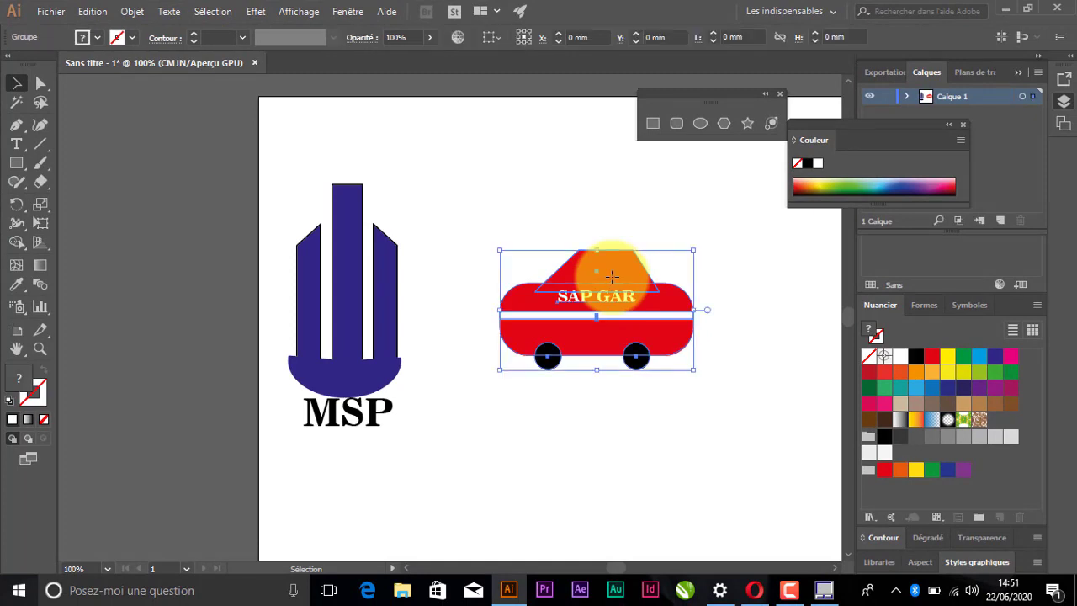
{"action": "double_click", "coordinate": [593, 296]}
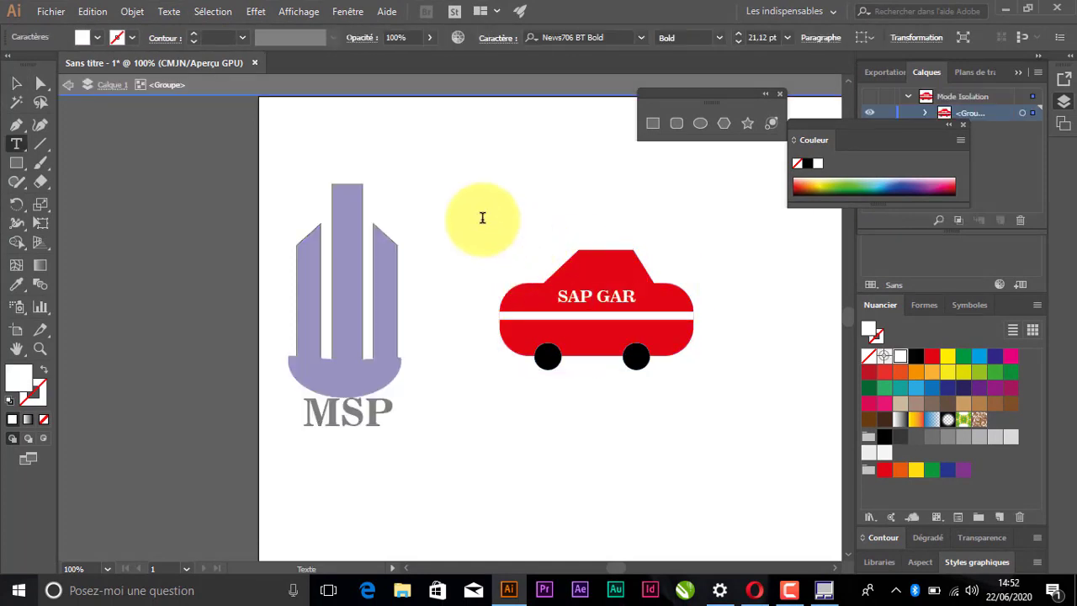
{"action": "left_click", "coordinate": [16, 83]}
{"action": "double_click", "coordinate": [410, 198]}
- Move the grouped car up and to the right, farther away from the MSP logo
{"action": "left_click", "coordinate": [661, 310]}
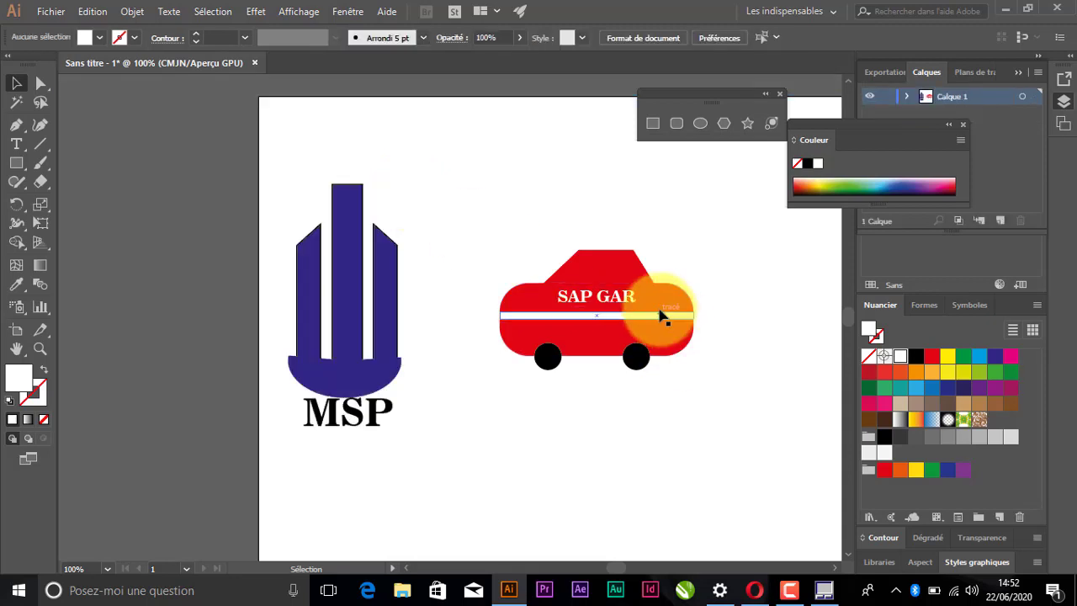
{"action": "left_click_drag", "start_coordinate": [660, 310], "coordinate": [786, 269]}
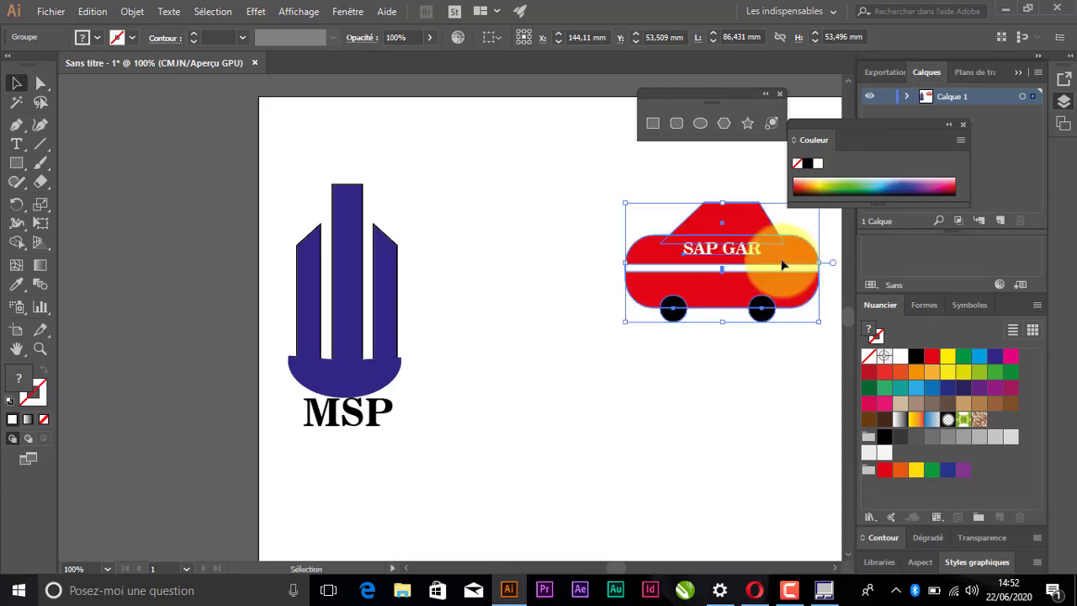
{"action": "left_click", "coordinate": [407, 420]}
- Group the MSP logo's bars, base and text, and move the group up and to the right on the page
{"action": "left_click_drag", "start_coordinate": [407, 429], "coordinate": [271, 128]}
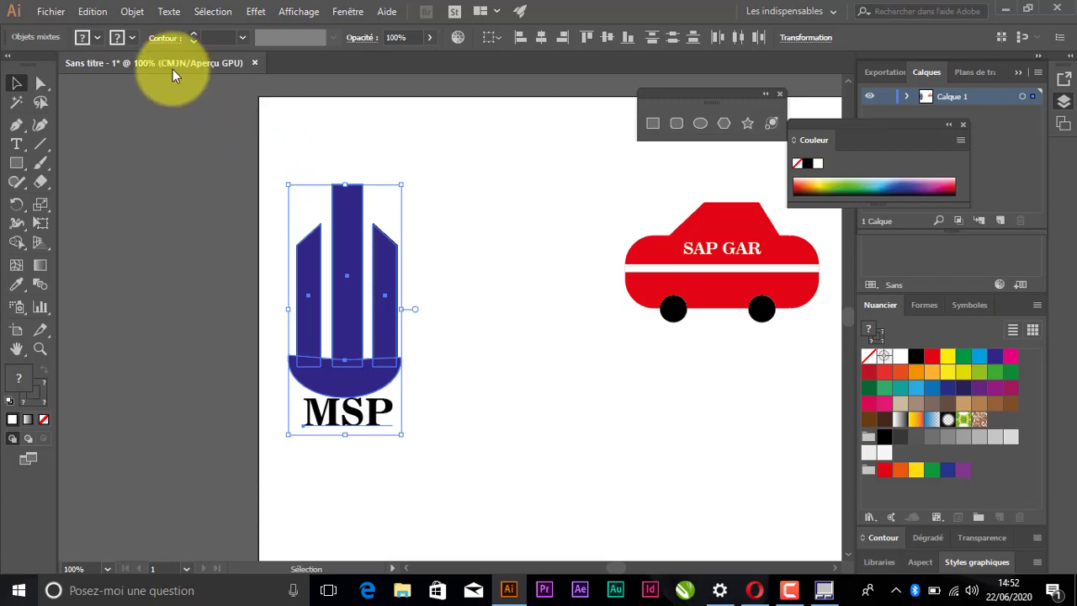
{"action": "left_click", "coordinate": [132, 11]}
{"action": "left_click", "coordinate": [176, 53]}
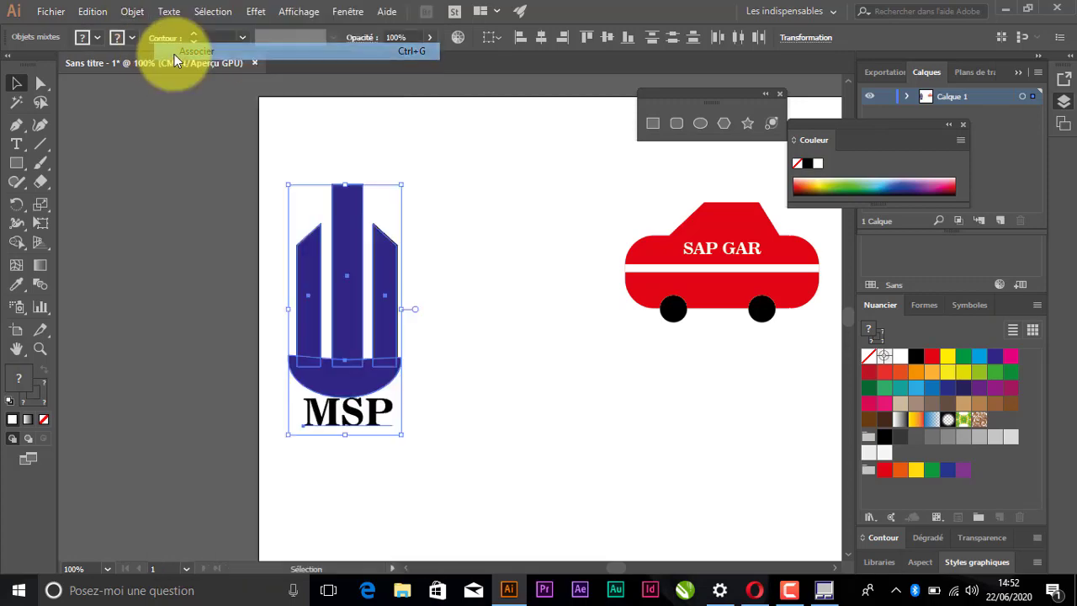
{"action": "left_click_drag", "start_coordinate": [335, 230], "coordinate": [431, 170]}
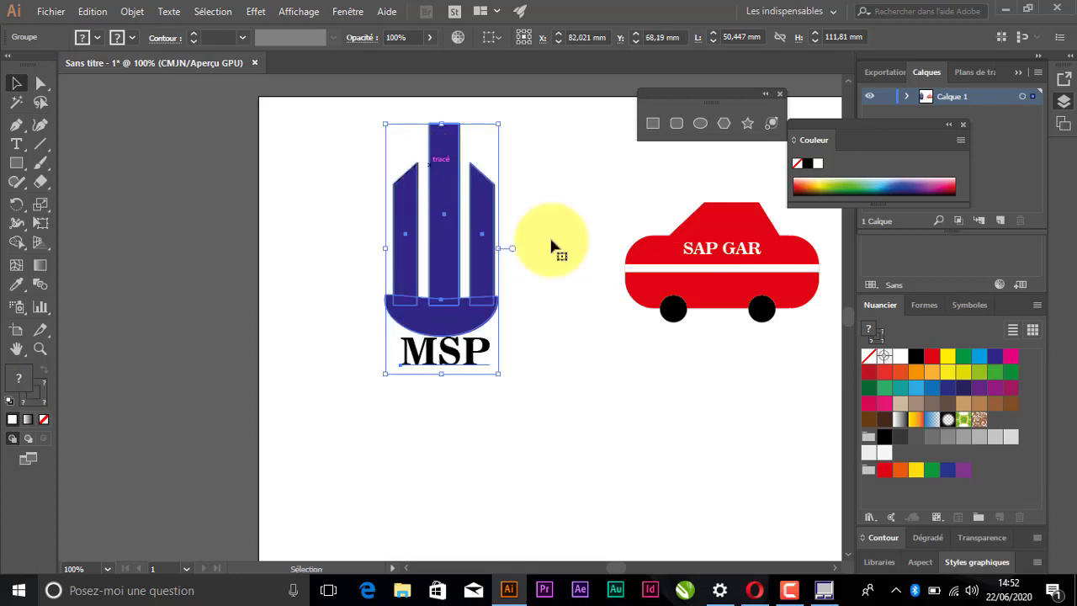
{"action": "left_click", "coordinate": [606, 278]}
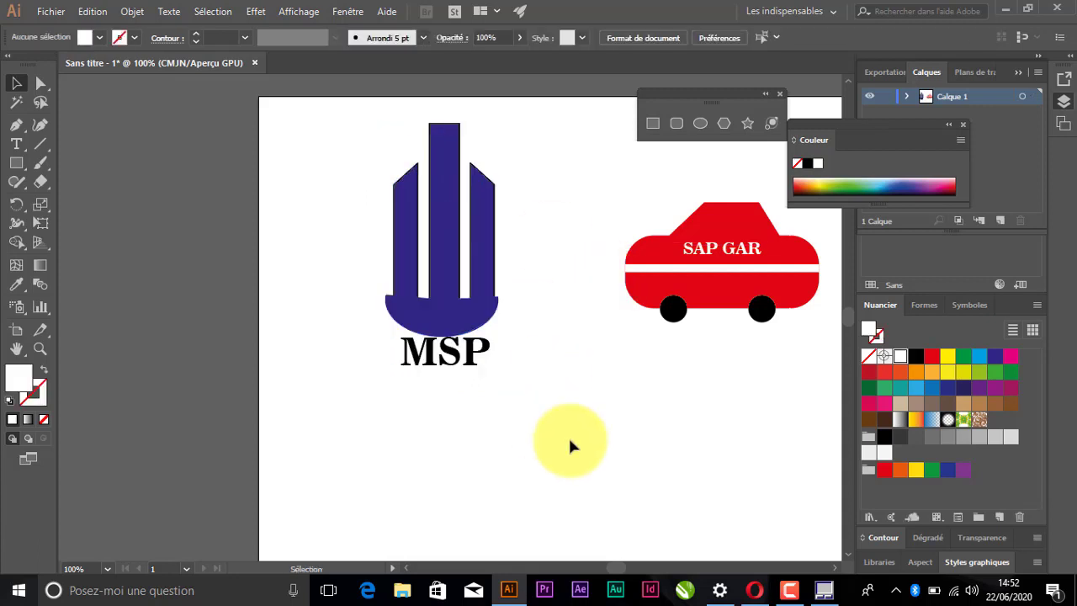
- Draw a large circle filled with CMYK cyan and place it in the empty area below and between the logo and the car
{"action": "left_click", "coordinate": [836, 568]}
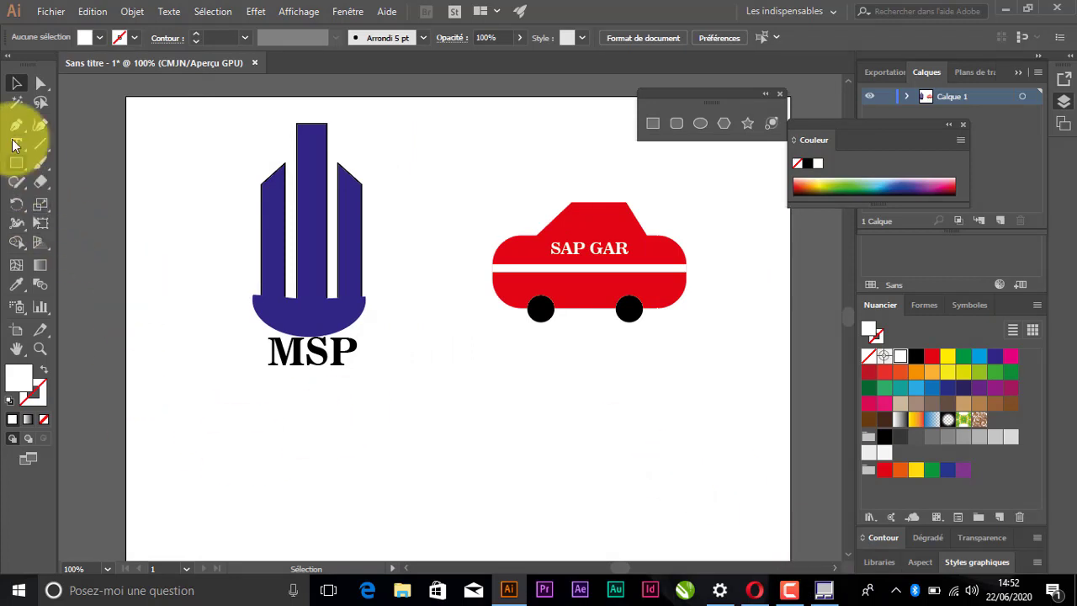
{"action": "left_click_drag", "start_coordinate": [26, 169], "coordinate": [62, 198]}
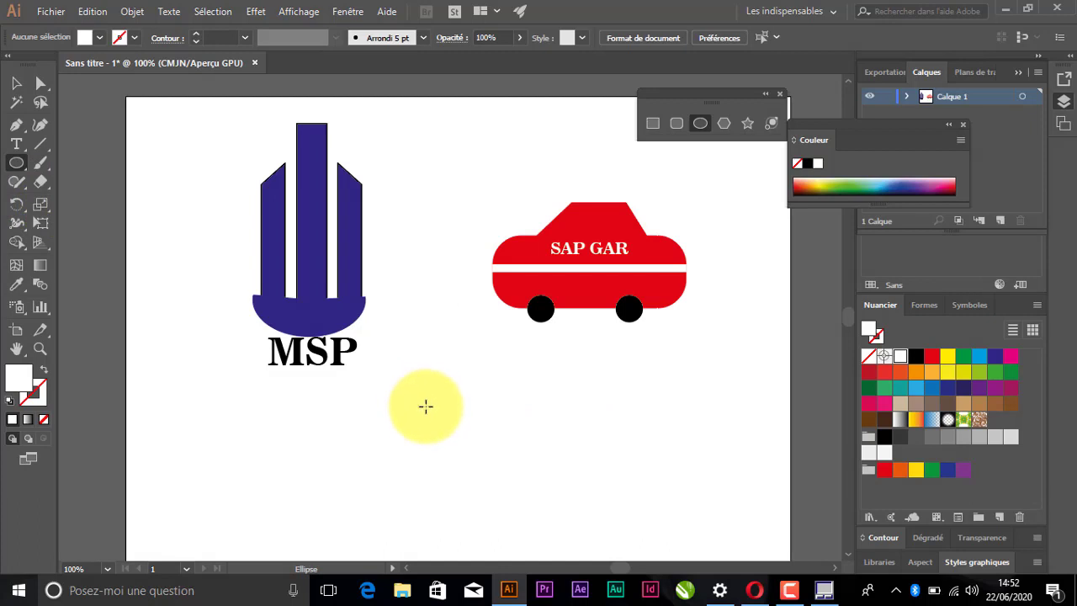
{"action": "left_click_drag", "start_coordinate": [425, 407], "coordinate": [573, 455]}
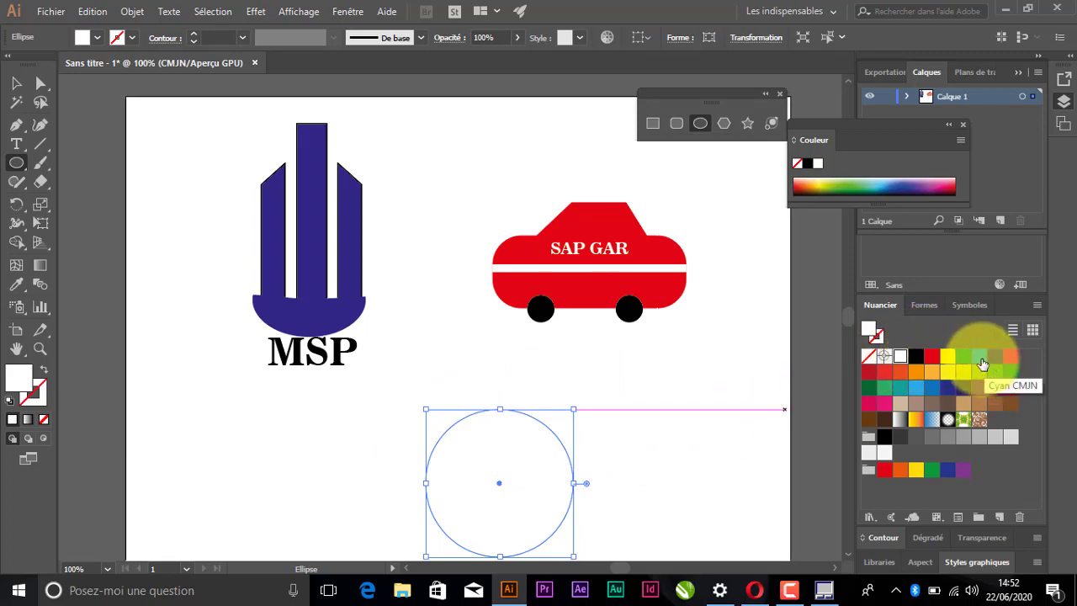
{"action": "left_click", "coordinate": [982, 361]}
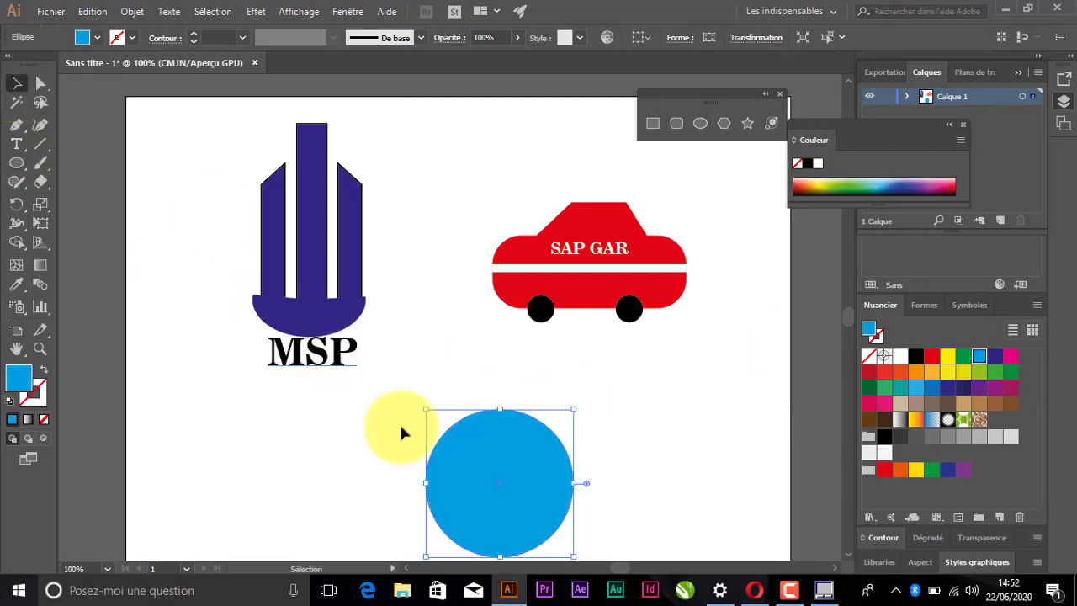
{"action": "left_click_drag", "start_coordinate": [460, 465], "coordinate": [436, 395]}
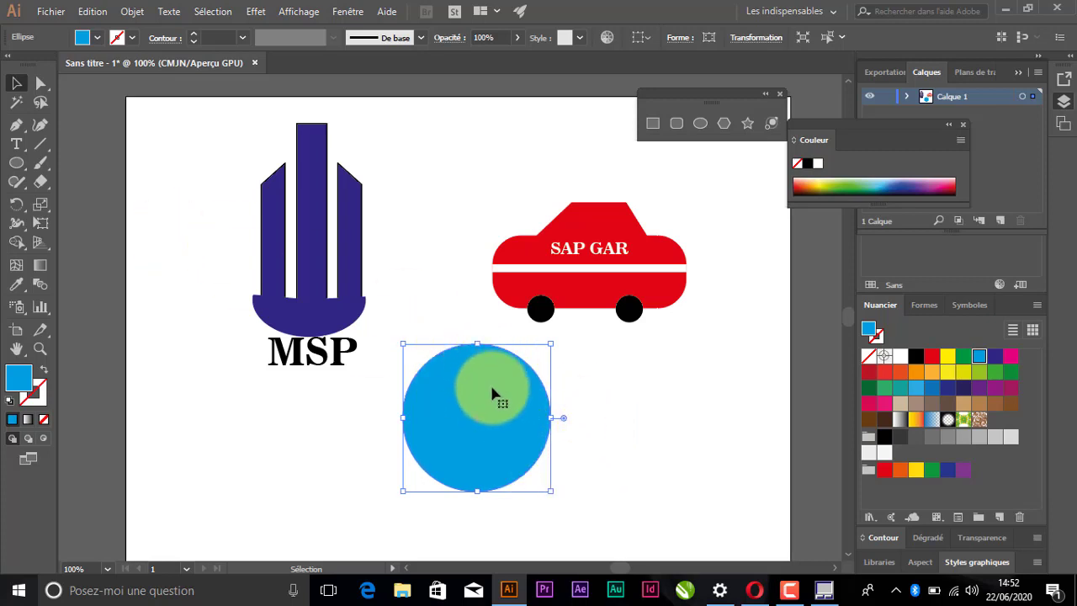
- Duplicate the cyan circle to the right and shrink the copy so that it overlaps the right part of the original
{"action": "left_click_drag", "start_coordinate": [493, 392], "coordinate": [585, 402]}
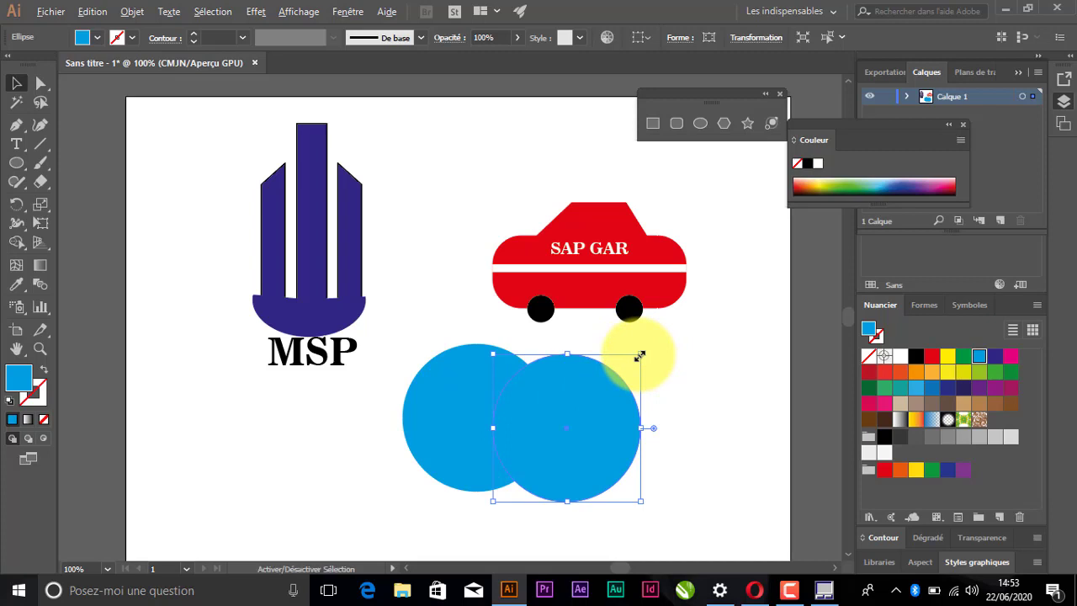
{"action": "mouse_move", "coordinate": [640, 356]}
{"action": "left_mouse_down"}
{"action": "mouse_move", "coordinate": [604, 368]}
{"action": "mouse_move", "coordinate": [624, 364]}
{"action": "left_mouse_up"}
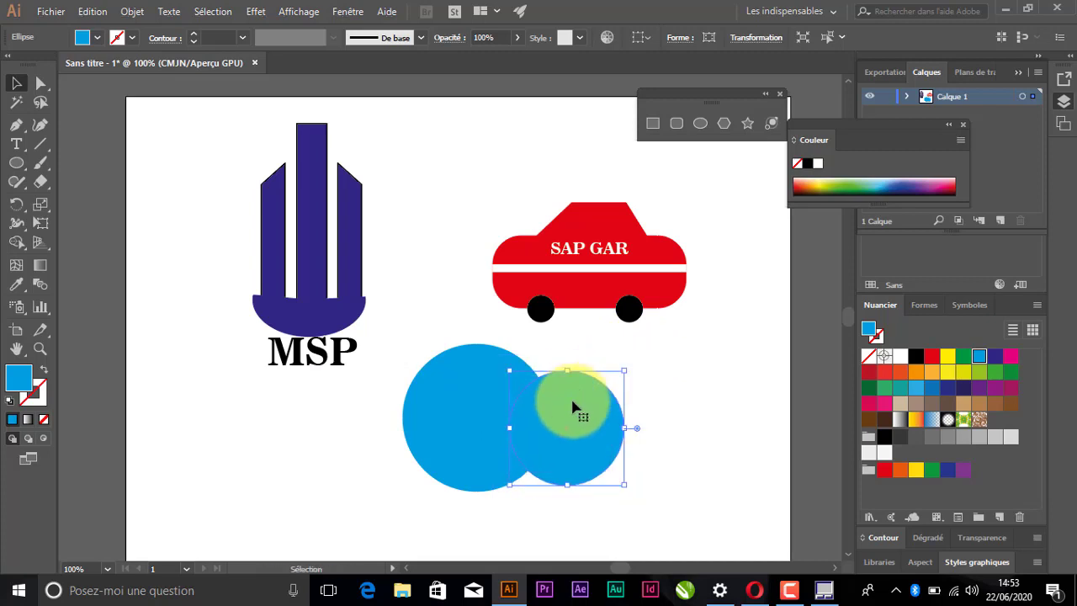
{"action": "left_click_drag", "start_coordinate": [569, 412], "coordinate": [551, 409]}
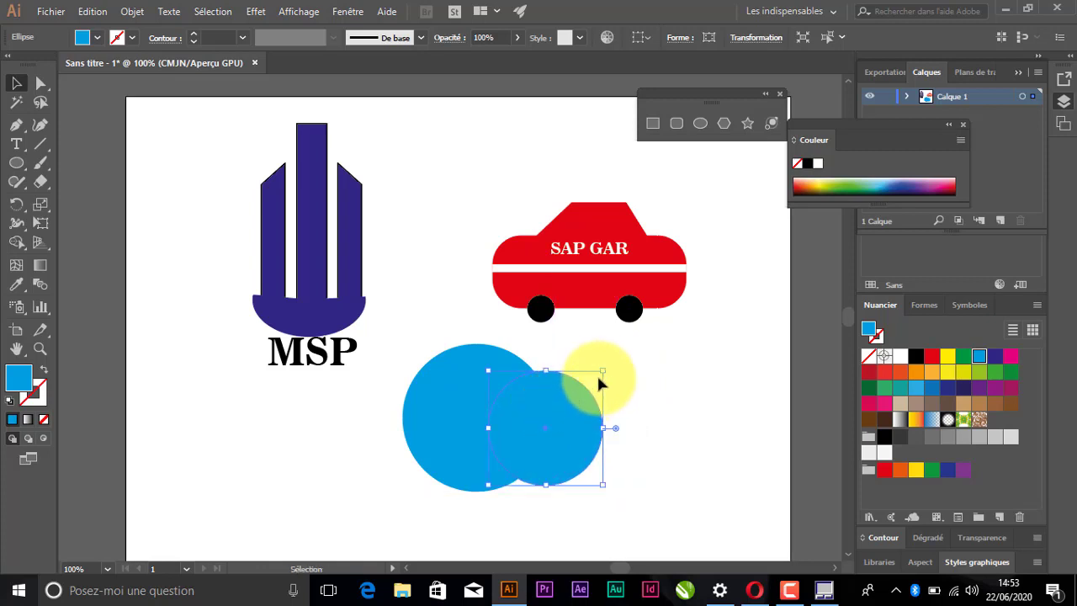
{"action": "left_click_drag", "start_coordinate": [604, 369], "coordinate": [598, 373]}
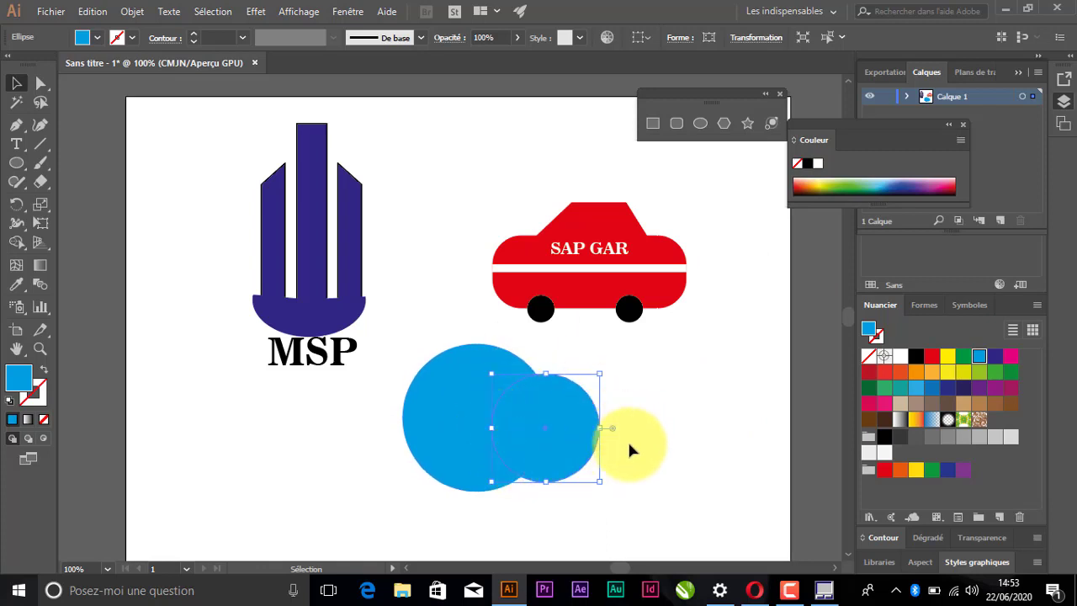
{"action": "left_click", "coordinate": [627, 467]}
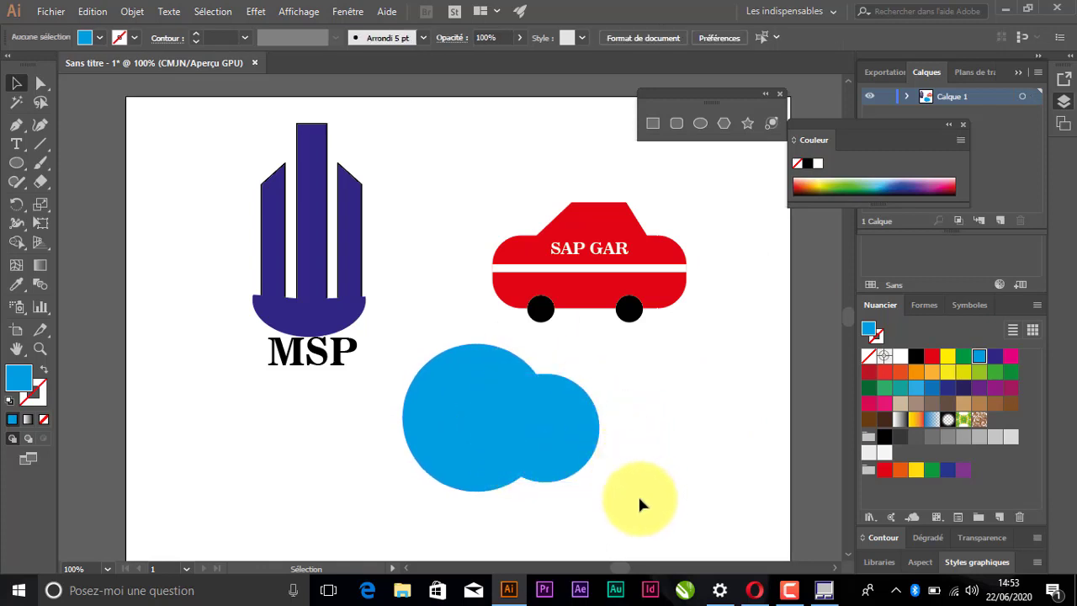
- Subtract the smaller front circle from the large cyan circle with the Pathfinder to form a crescent
{"action": "left_click_drag", "start_coordinate": [638, 493], "coordinate": [386, 412]}
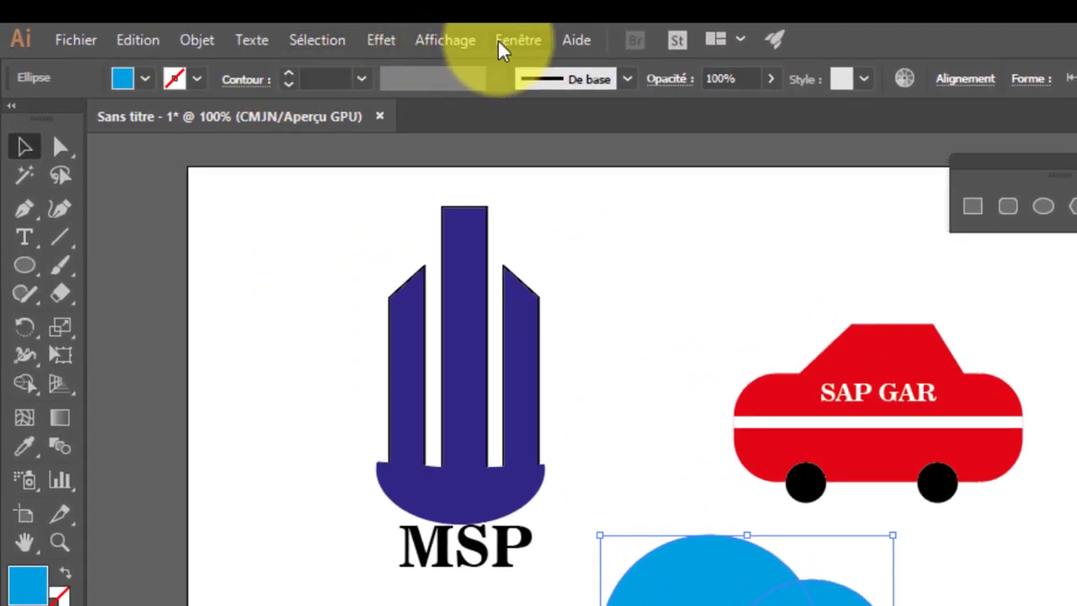
{"action": "left_click", "coordinate": [497, 39]}
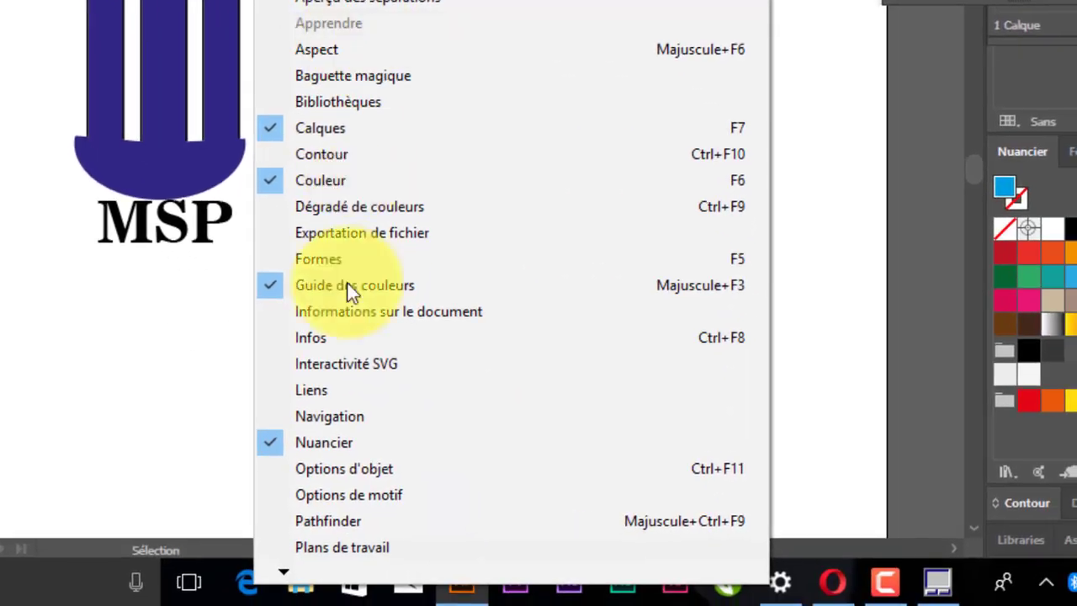
{"action": "left_click", "coordinate": [378, 517]}
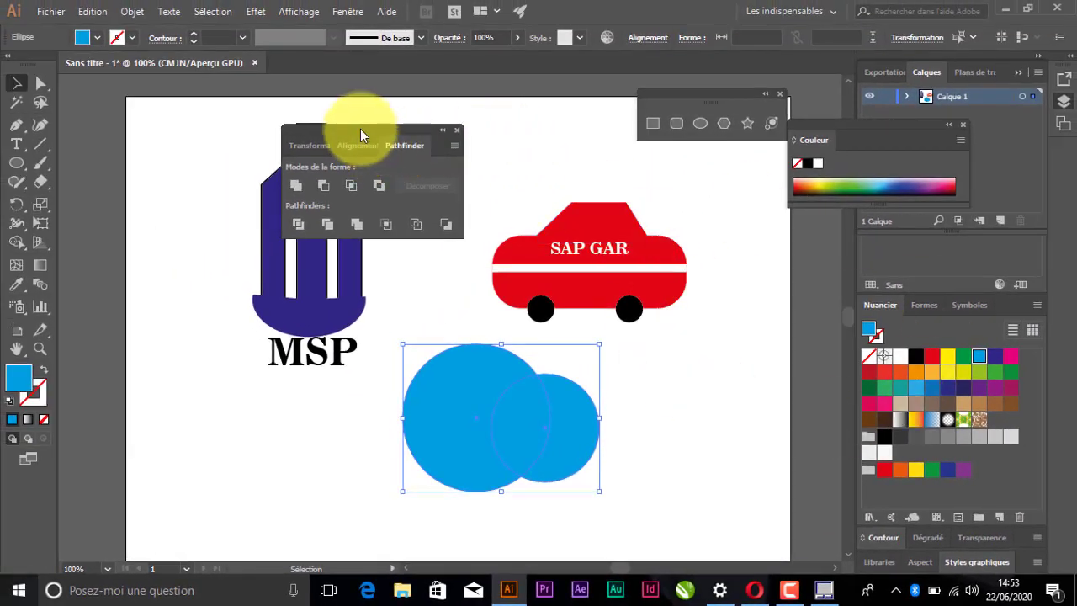
{"action": "left_click_drag", "start_coordinate": [360, 129], "coordinate": [169, 406]}
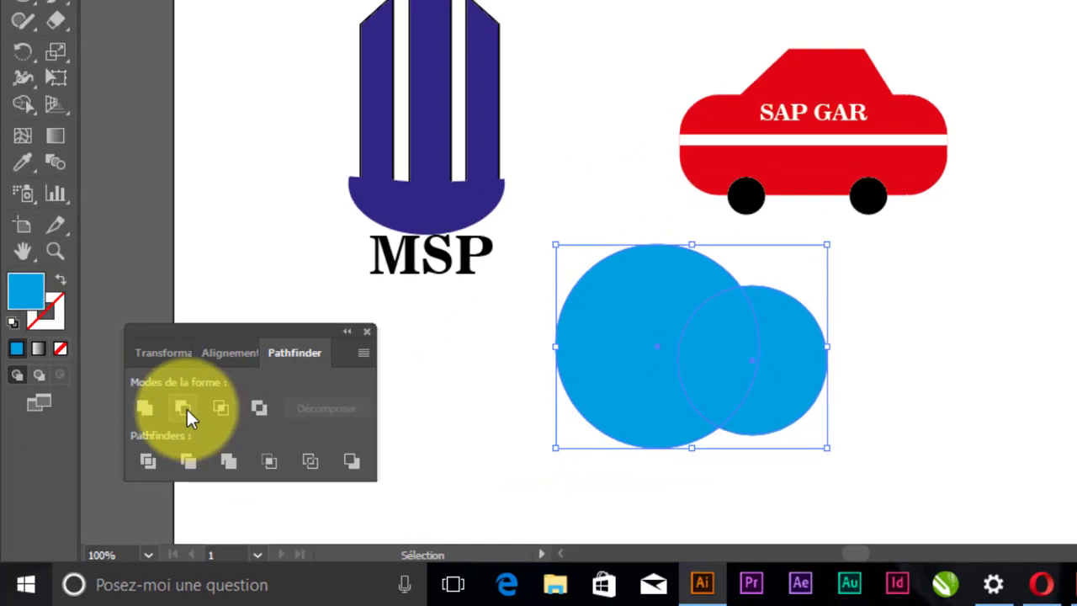
{"action": "left_click", "coordinate": [187, 409]}
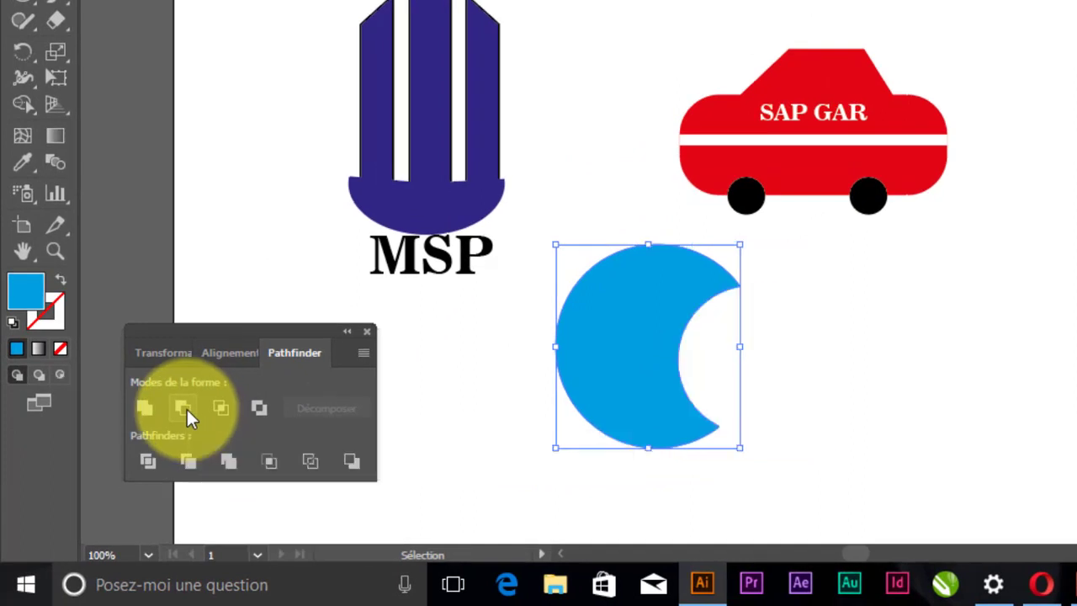